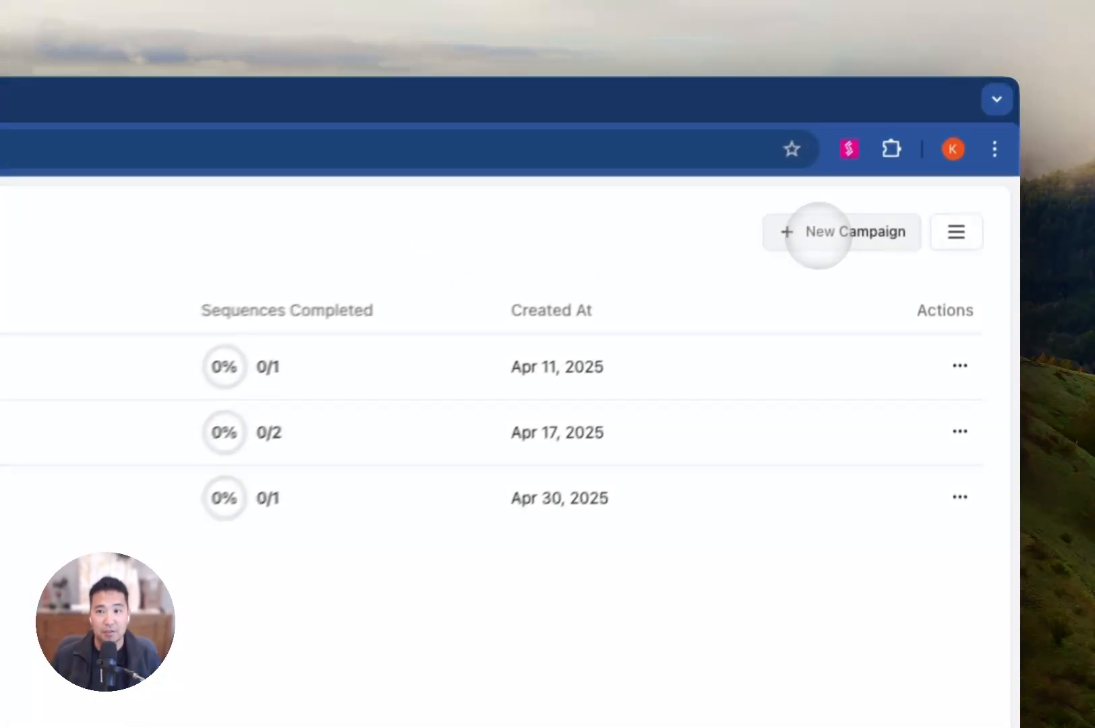
# Start a new campaign named Salesforce Data Cloud Campaign and include the LinkedIn and Call channels alongside Email.
pyautogui.click(908, 164)
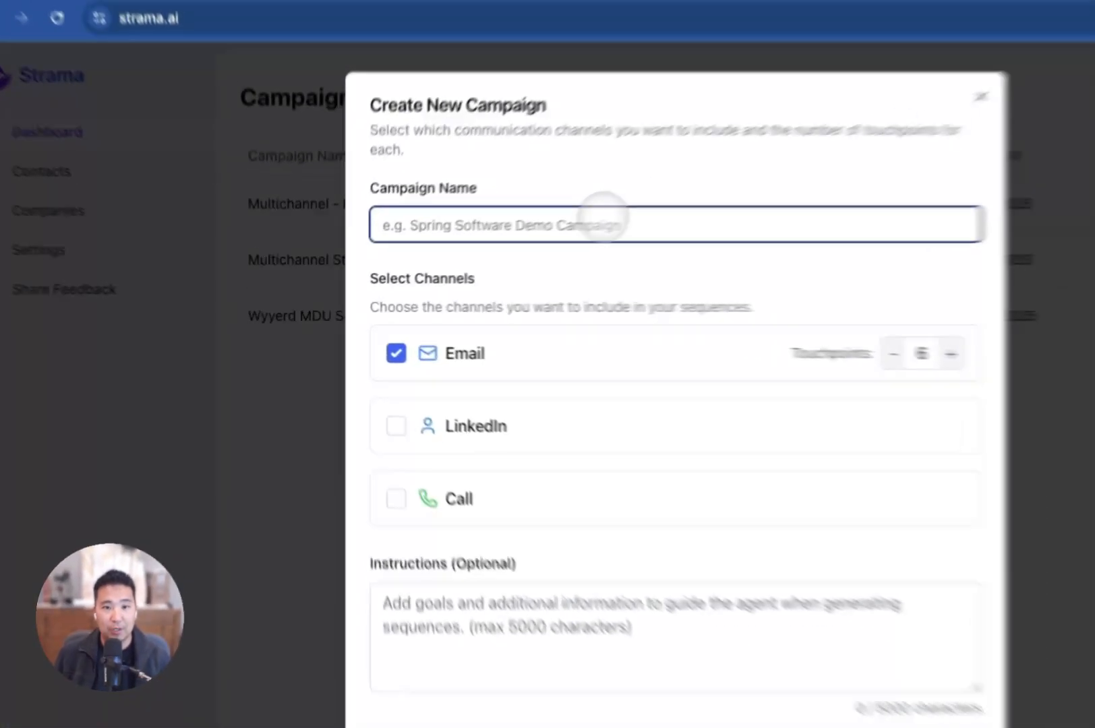
pyautogui.click(485, 255)
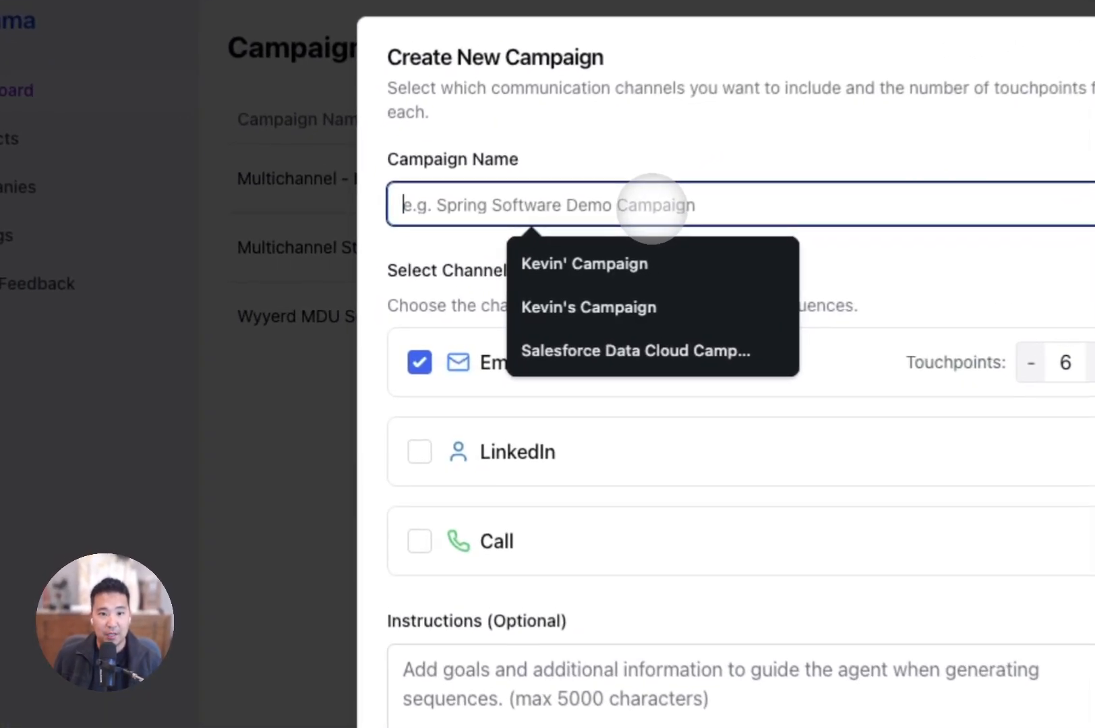
pyautogui.click(404, 270)
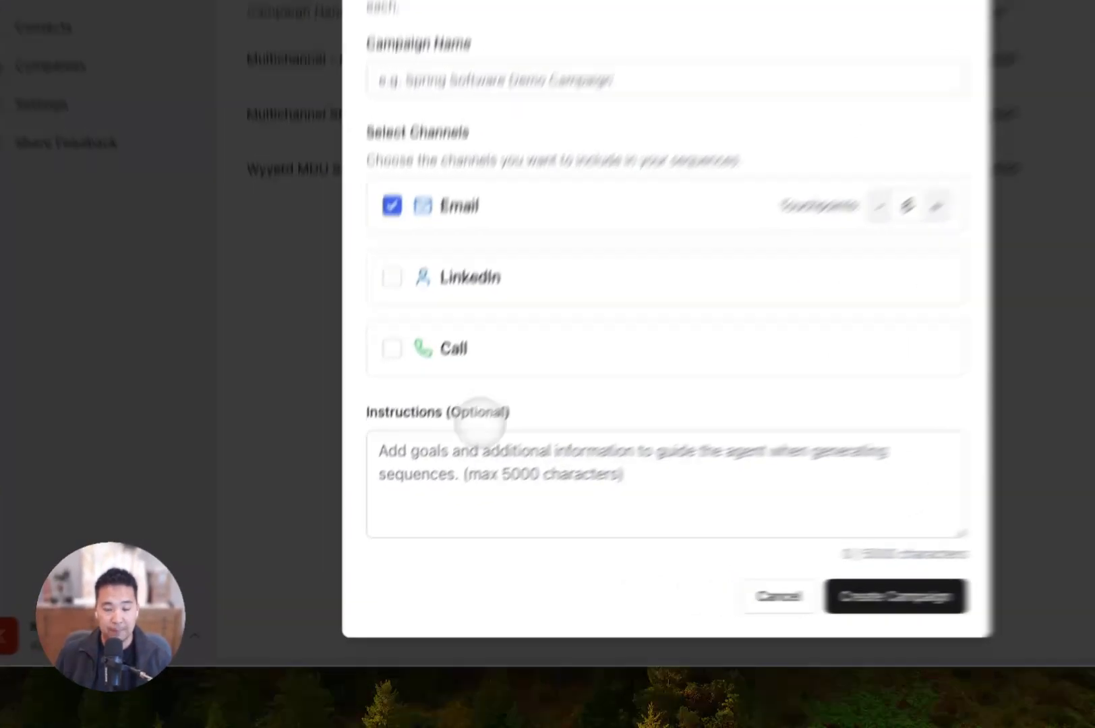
pyautogui.click(425, 499)
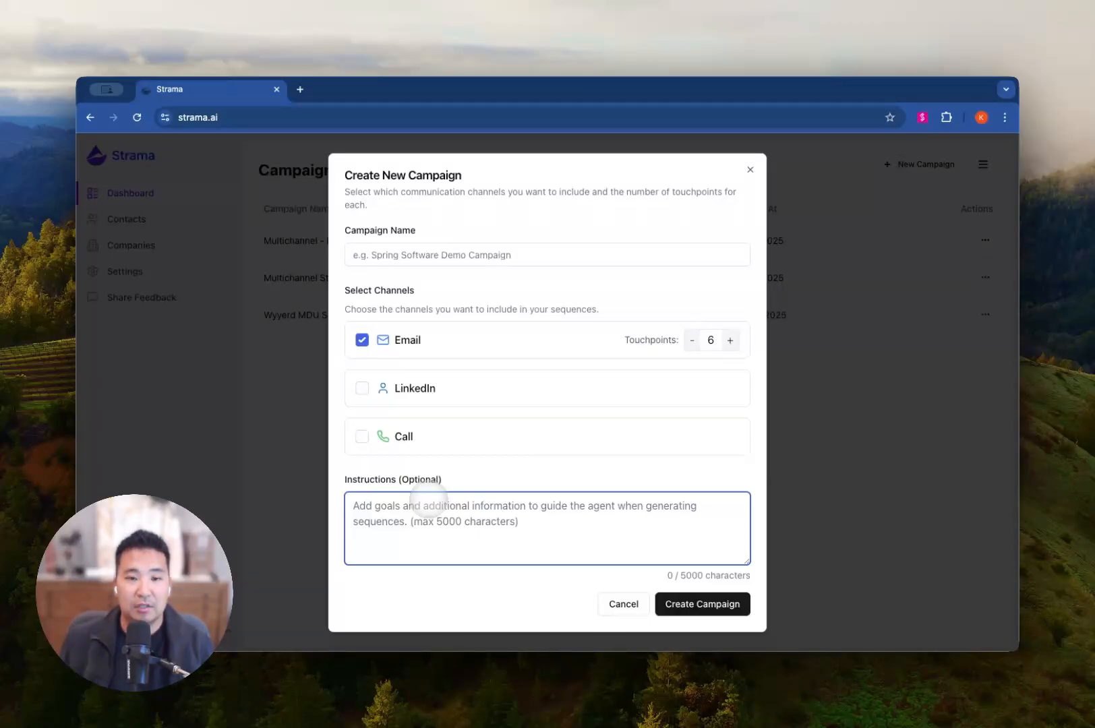
pyautogui.click(423, 252)
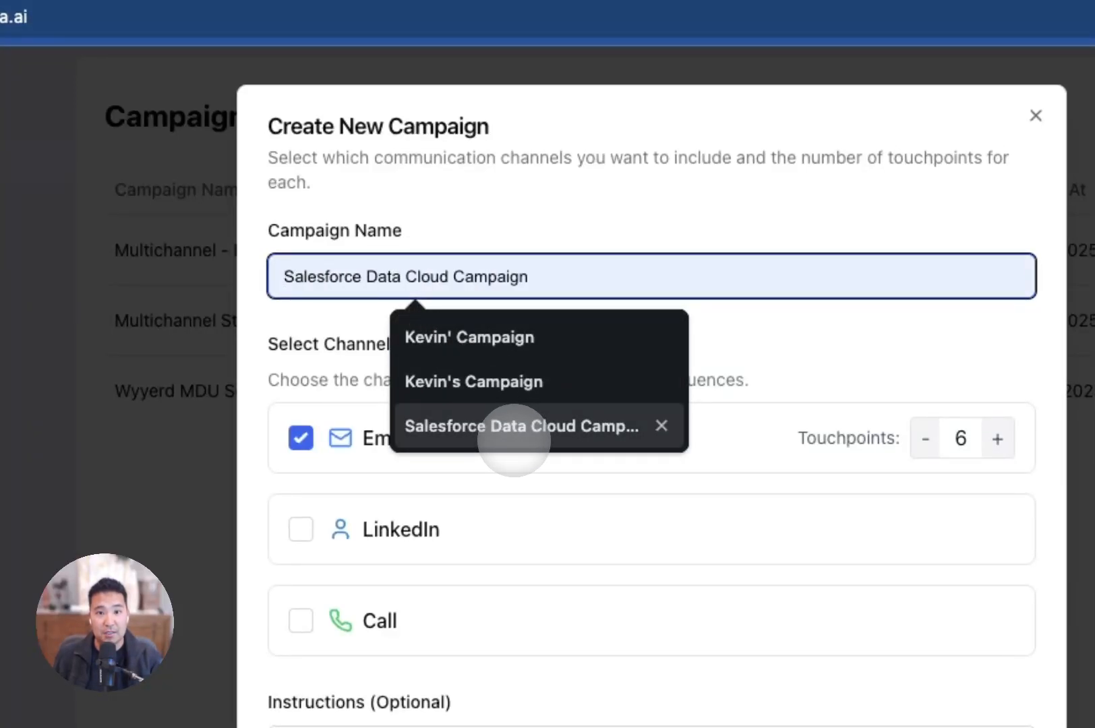
pyautogui.click(514, 432)
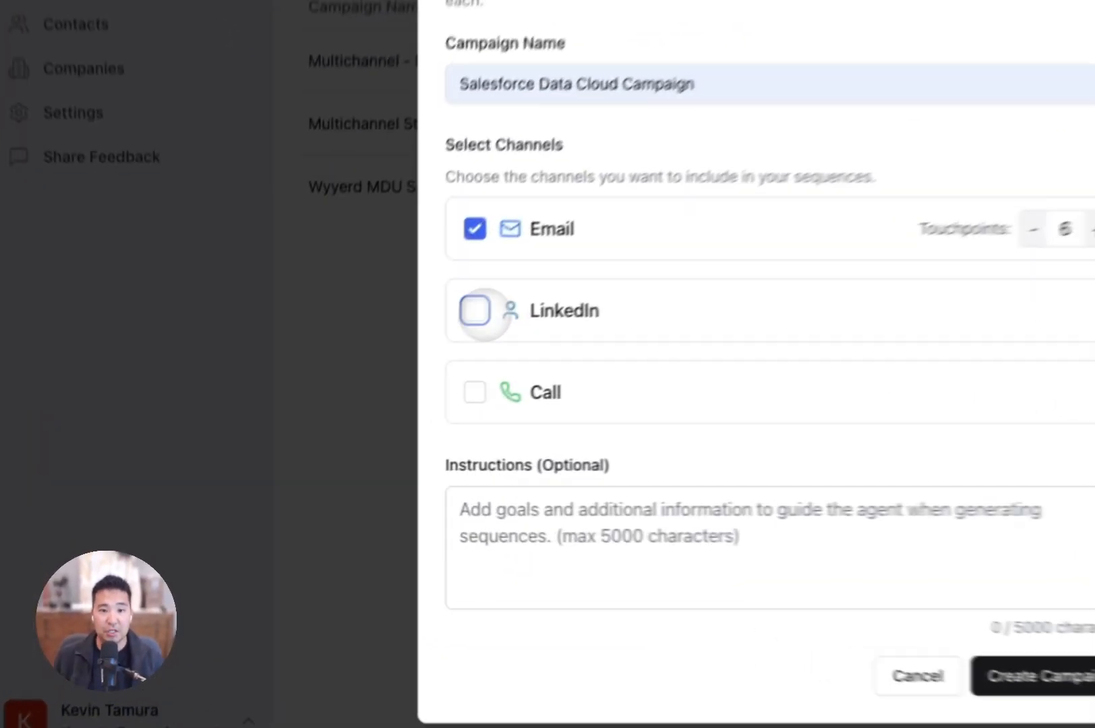
pyautogui.click(475, 311)
pyautogui.click(475, 499)
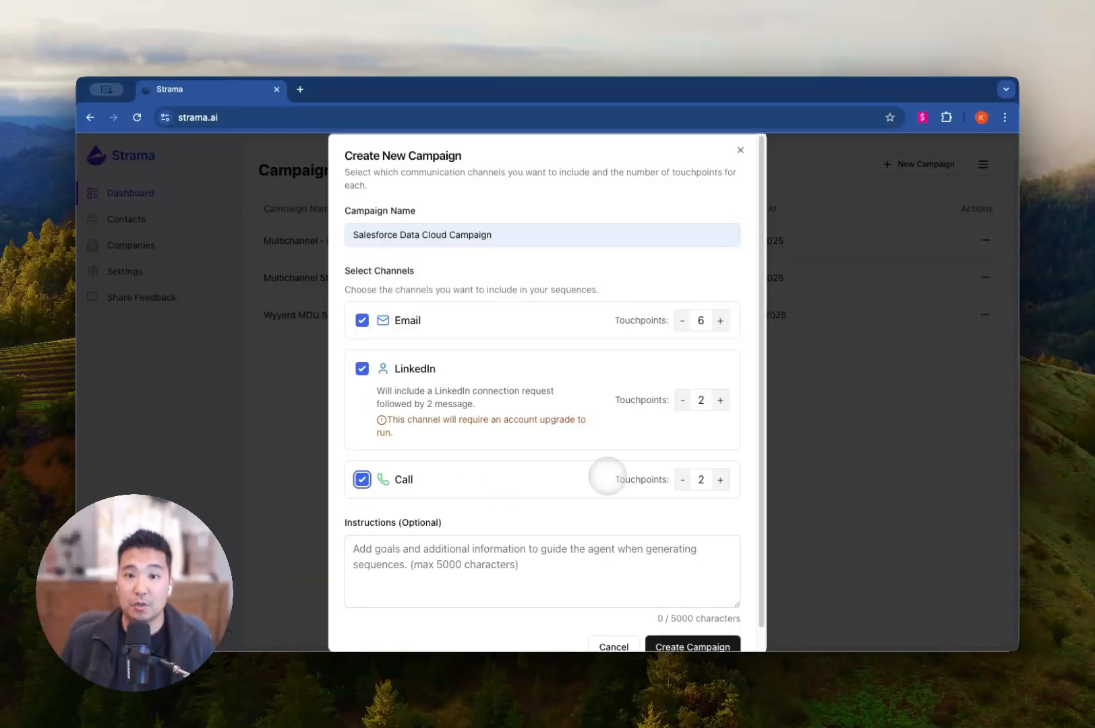
# Enter the new campaign's instructions: "We are doing cold outreach around Data Cloud. Please use only relevant data cloud case studies when writing emails.".
pyautogui.click(480, 572)
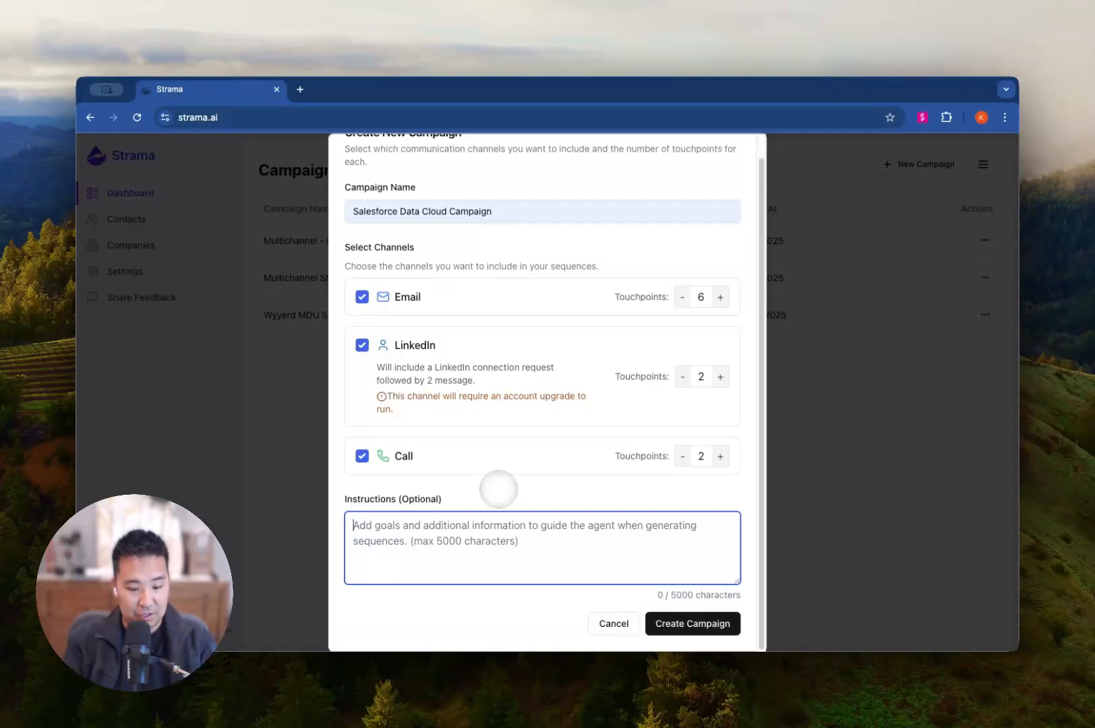
pyautogui.write('We are doing co')
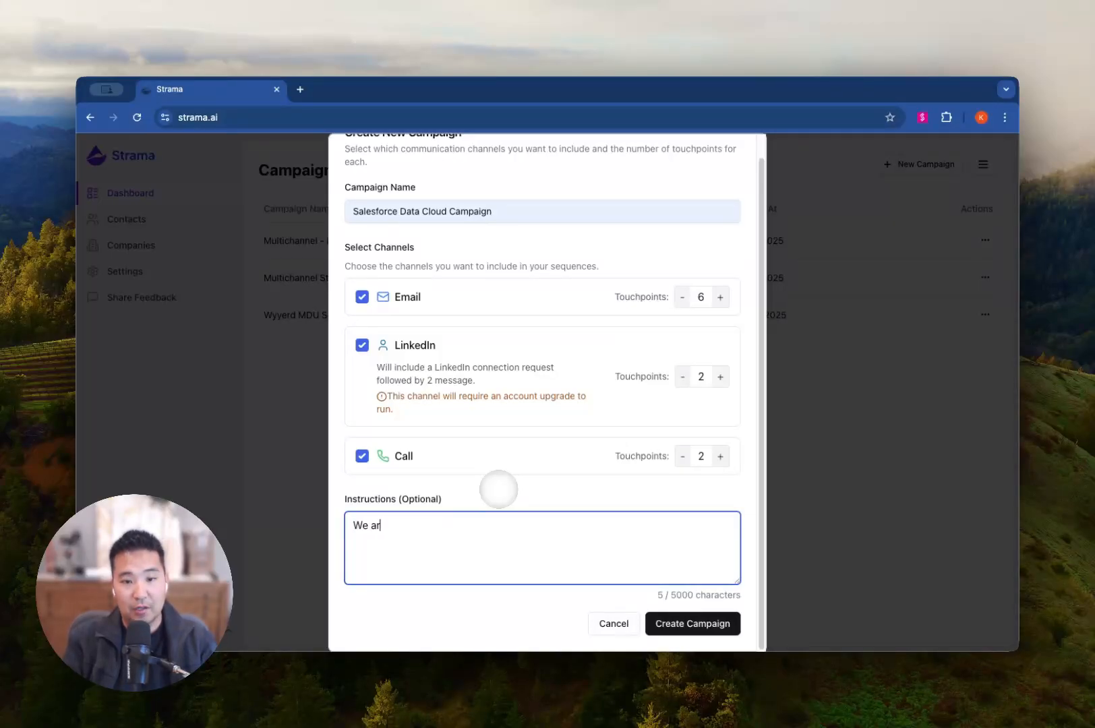
pyautogui.write('ld outreach')
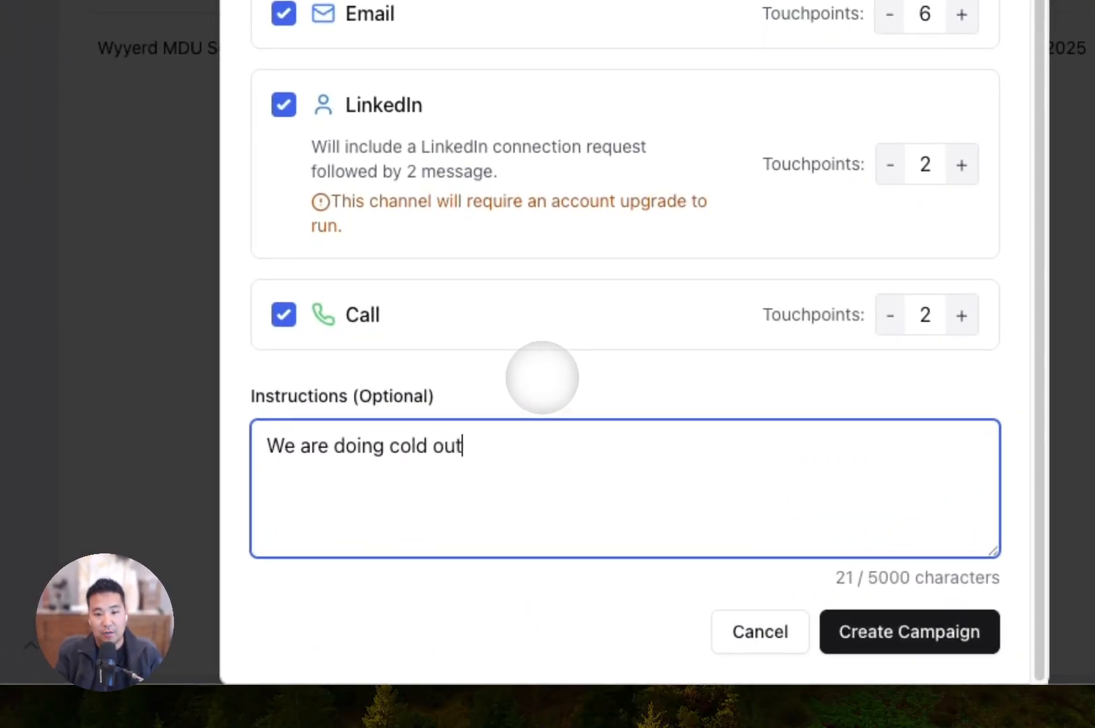
pyautogui.write(' around ')
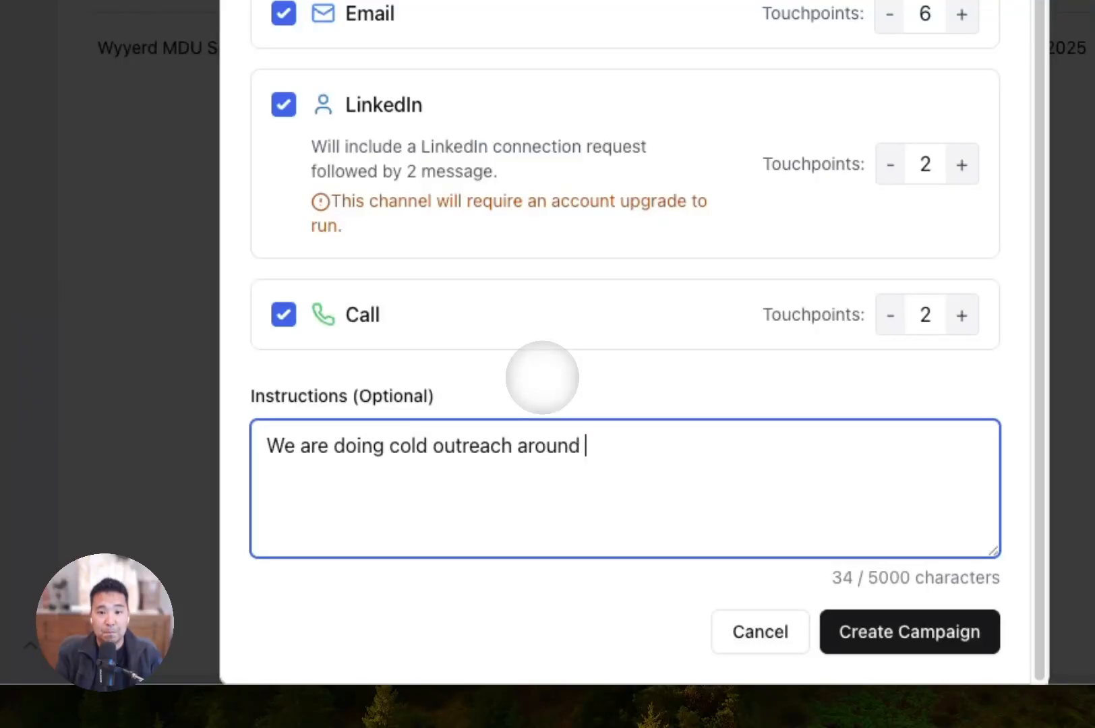
pyautogui.write('Data Cloud. ')
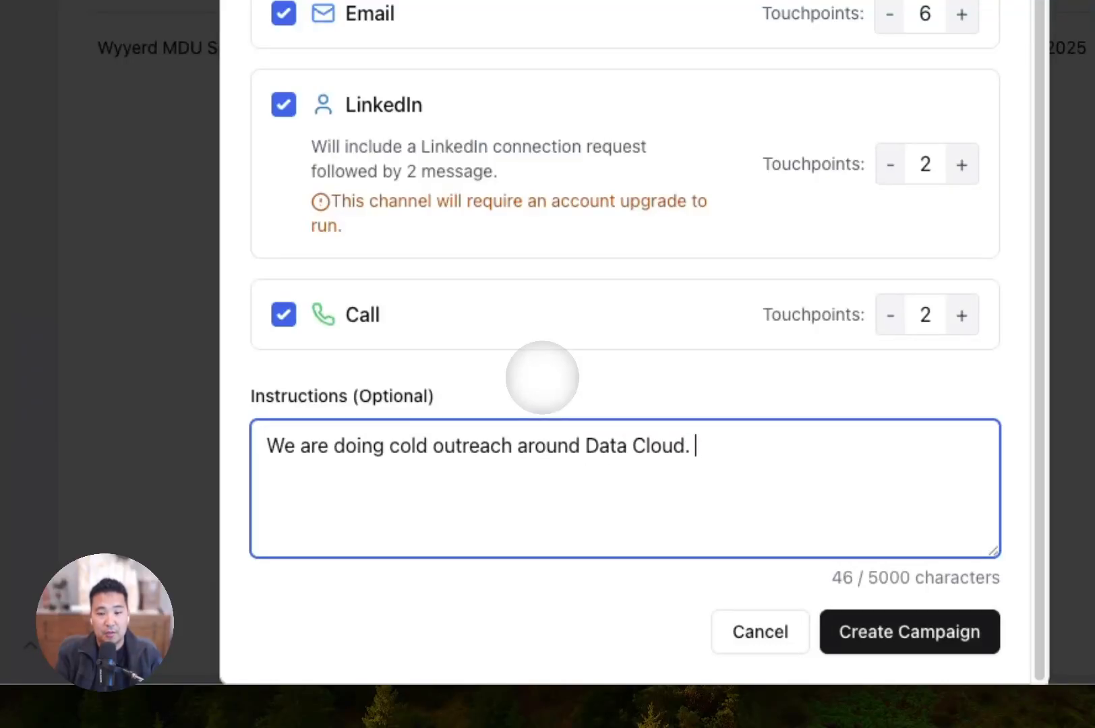
pyautogui.write('Please use only ')
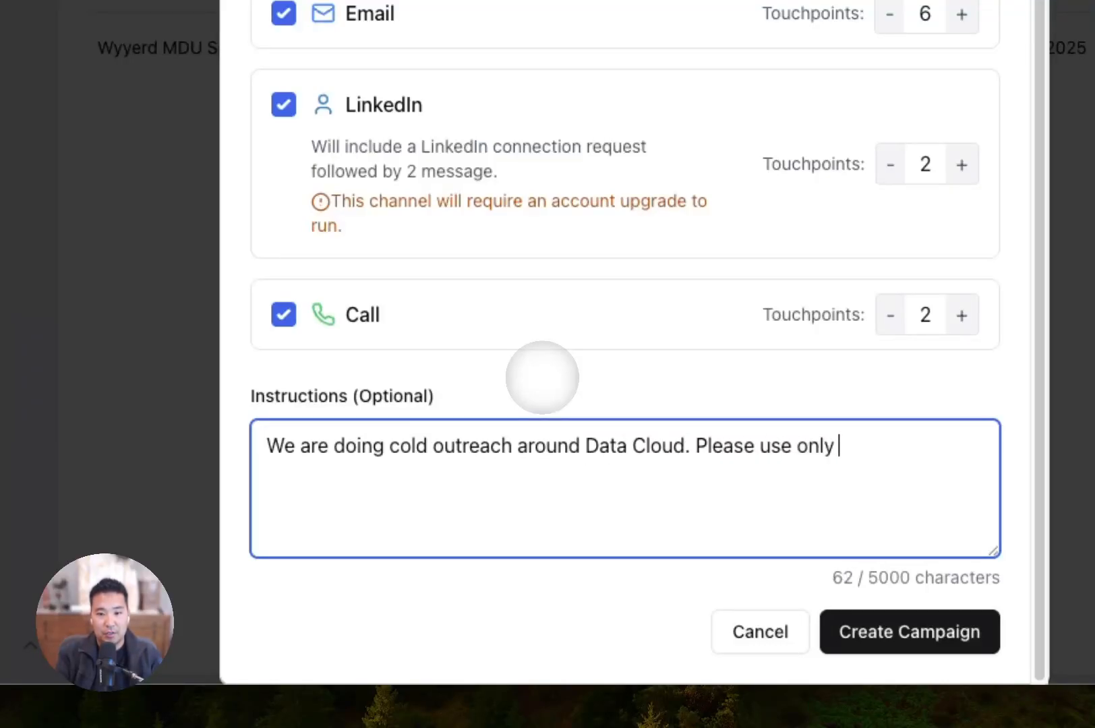
pyautogui.write('relevant data c')
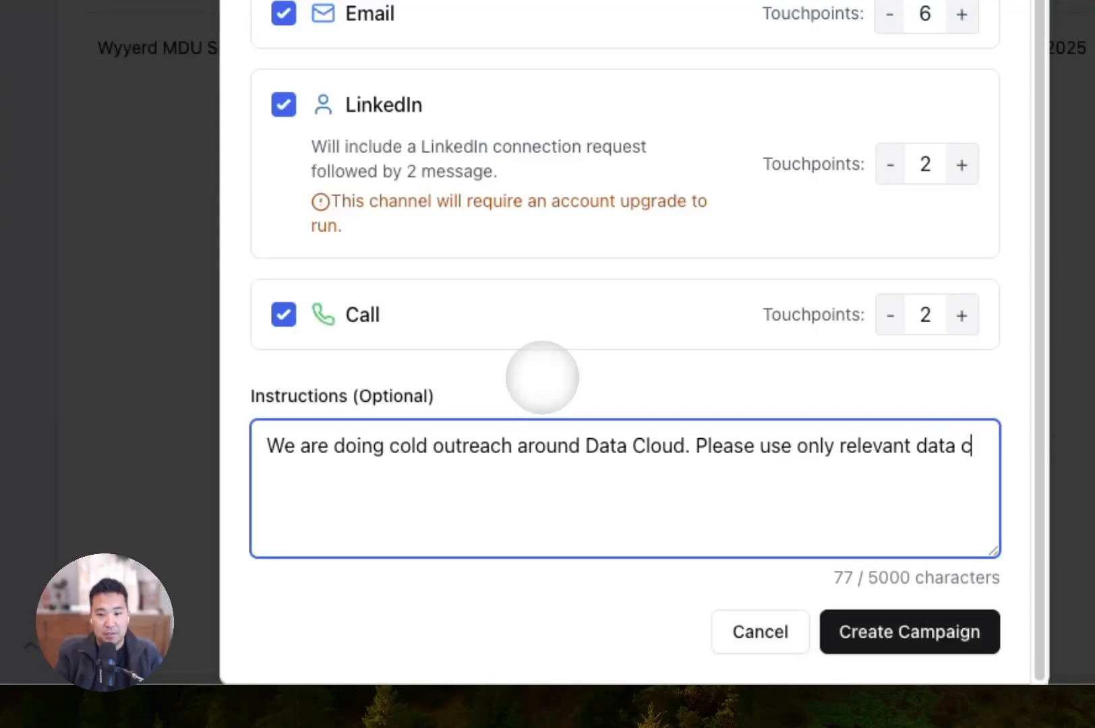
pyautogui.write('loud case st')
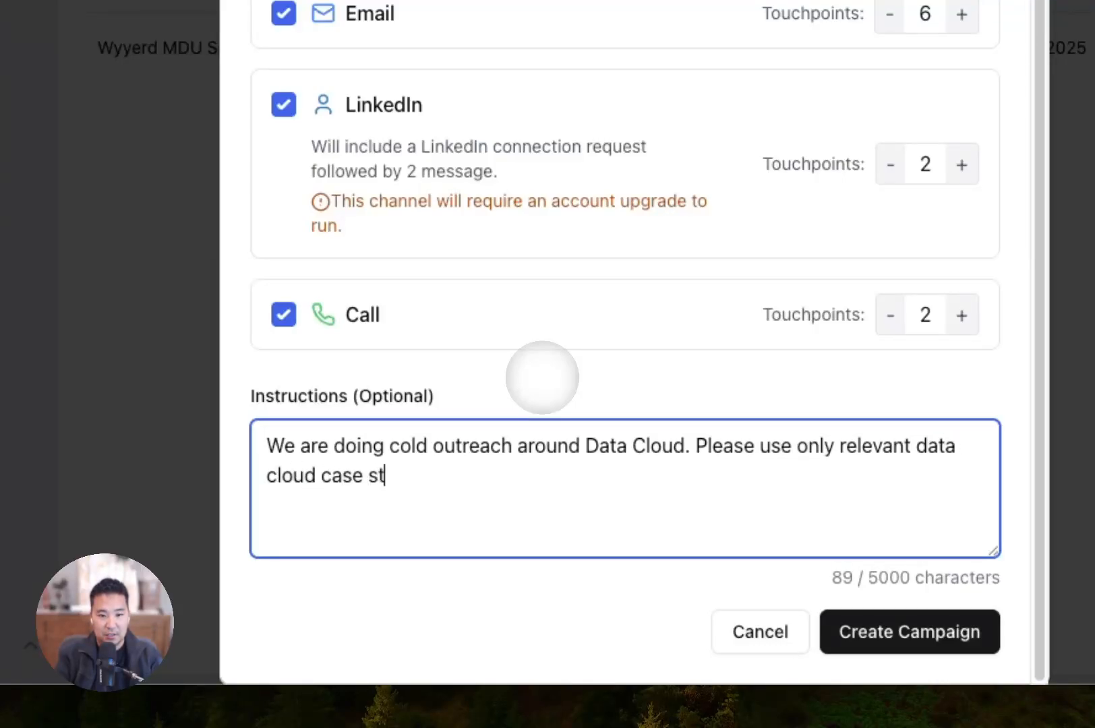
pyautogui.write('udies when ')
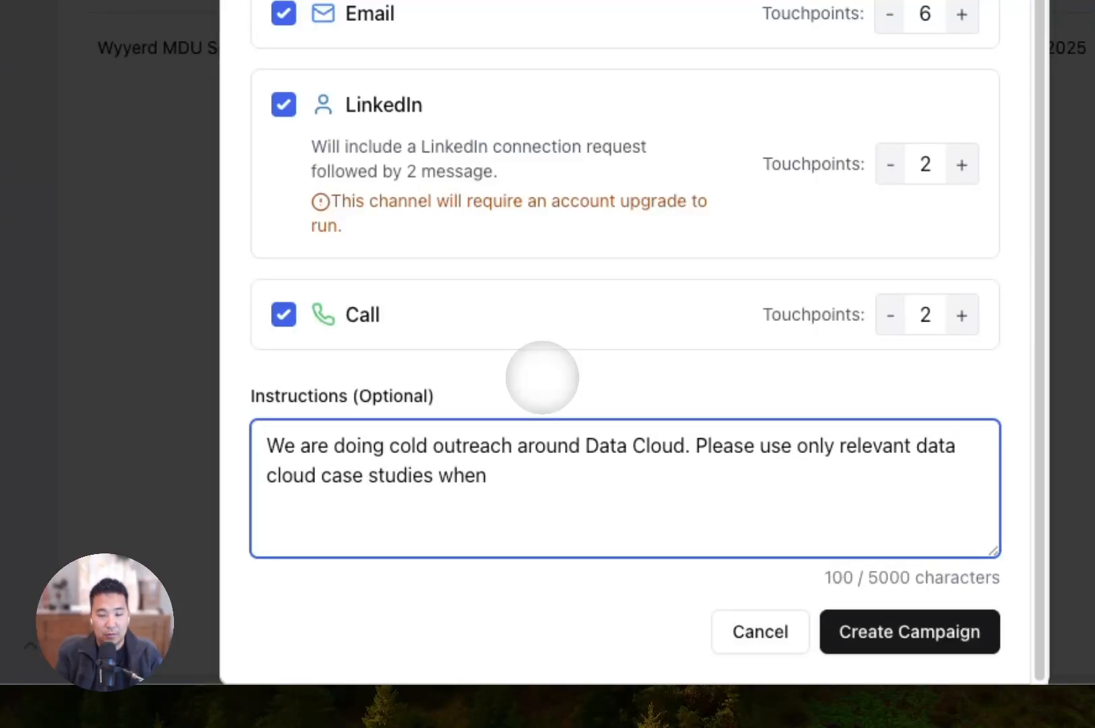
pyautogui.write('writing emails.')
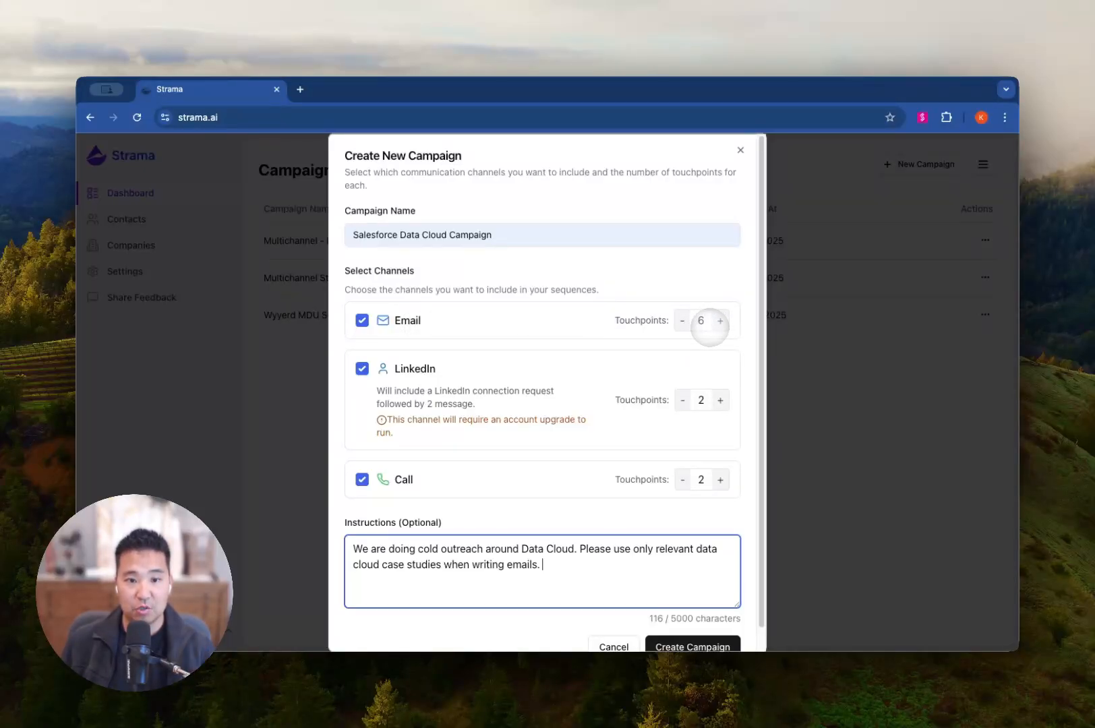
pyautogui.scroll(-1, 614, 466)
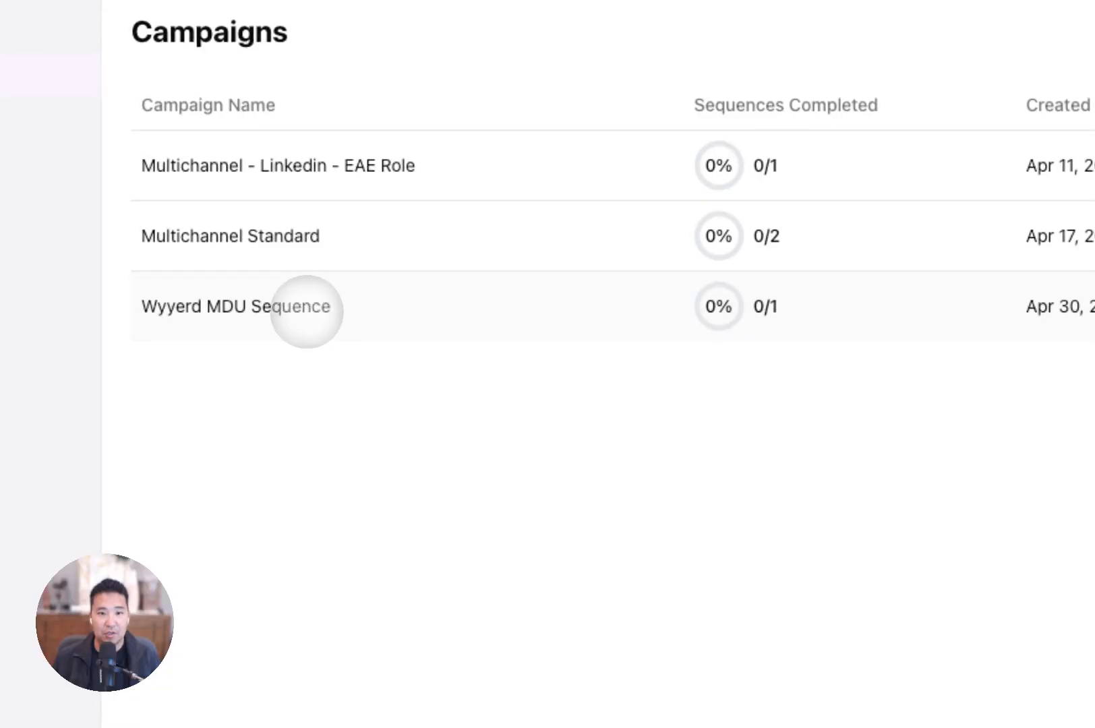
# Open the existing Wyyerd MDU Sequence campaign for editing.
pyautogui.click(306, 312)
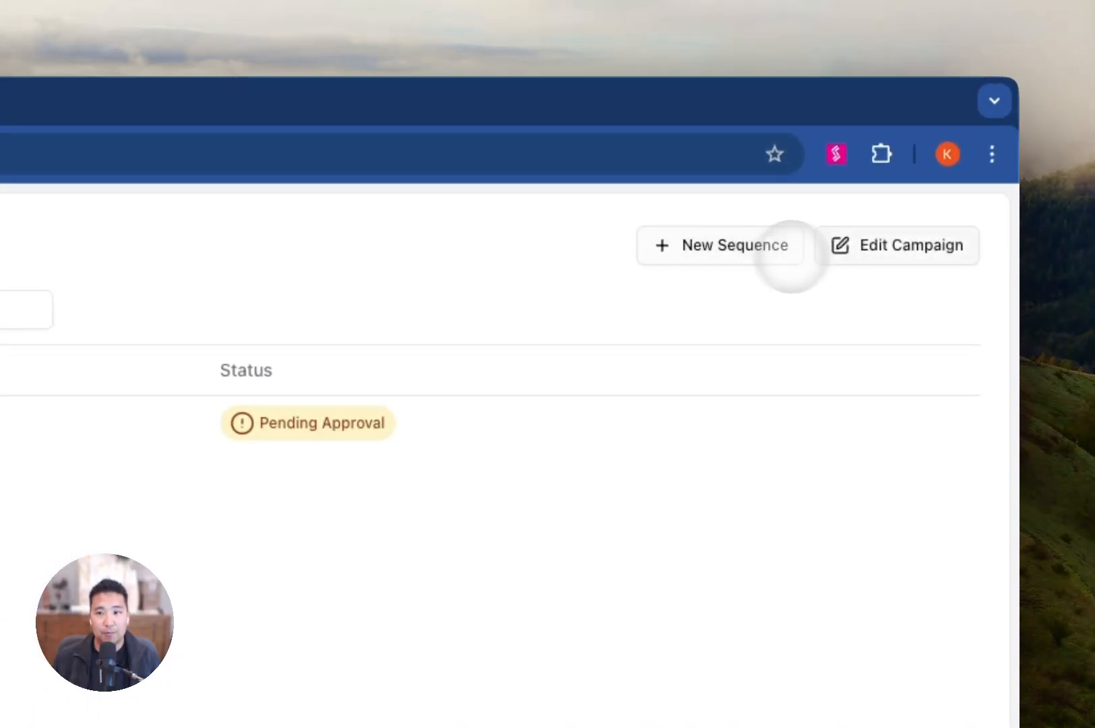
pyautogui.click(879, 250)
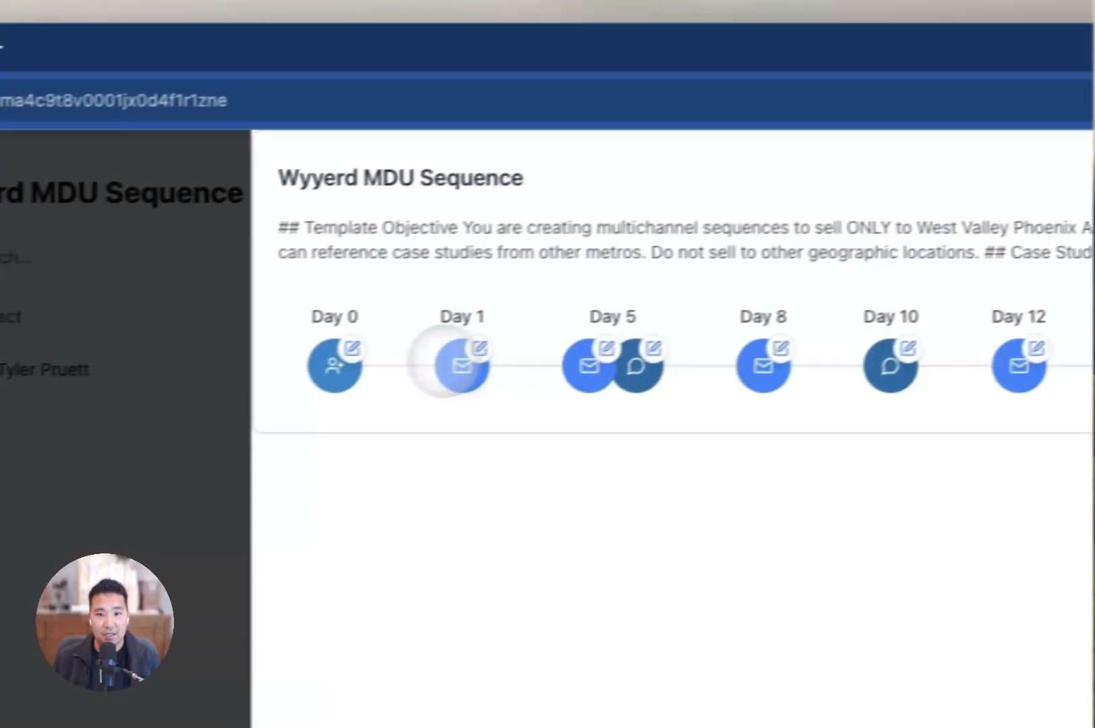
pyautogui.click(479, 348)
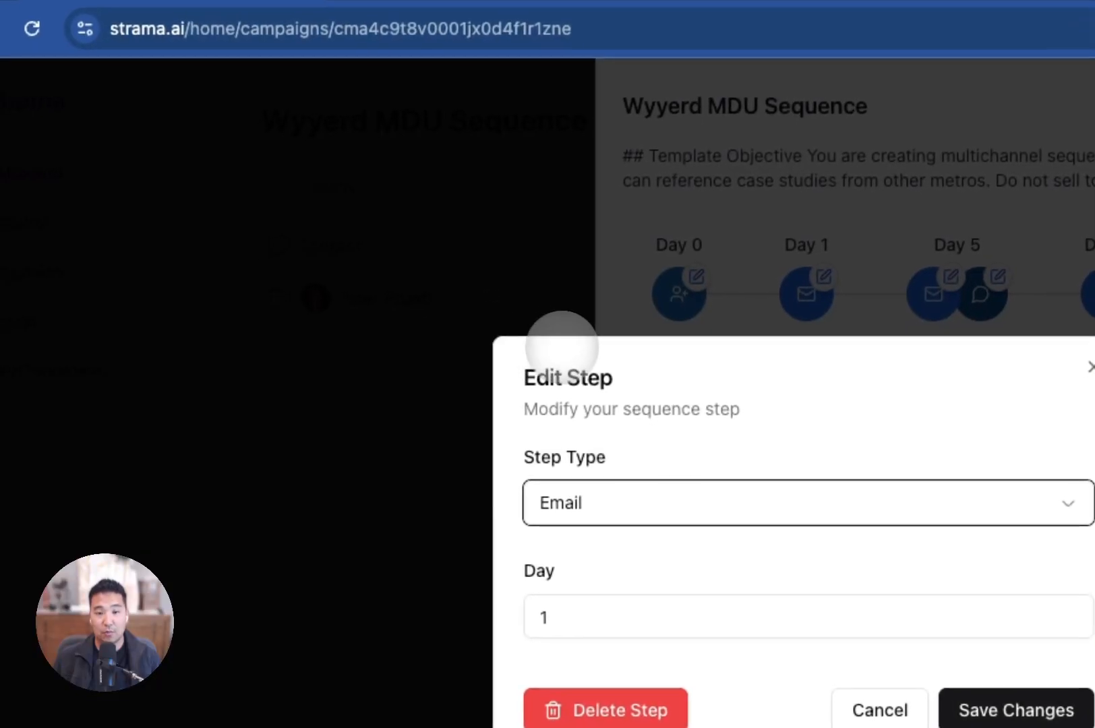
pyautogui.click(519, 296)
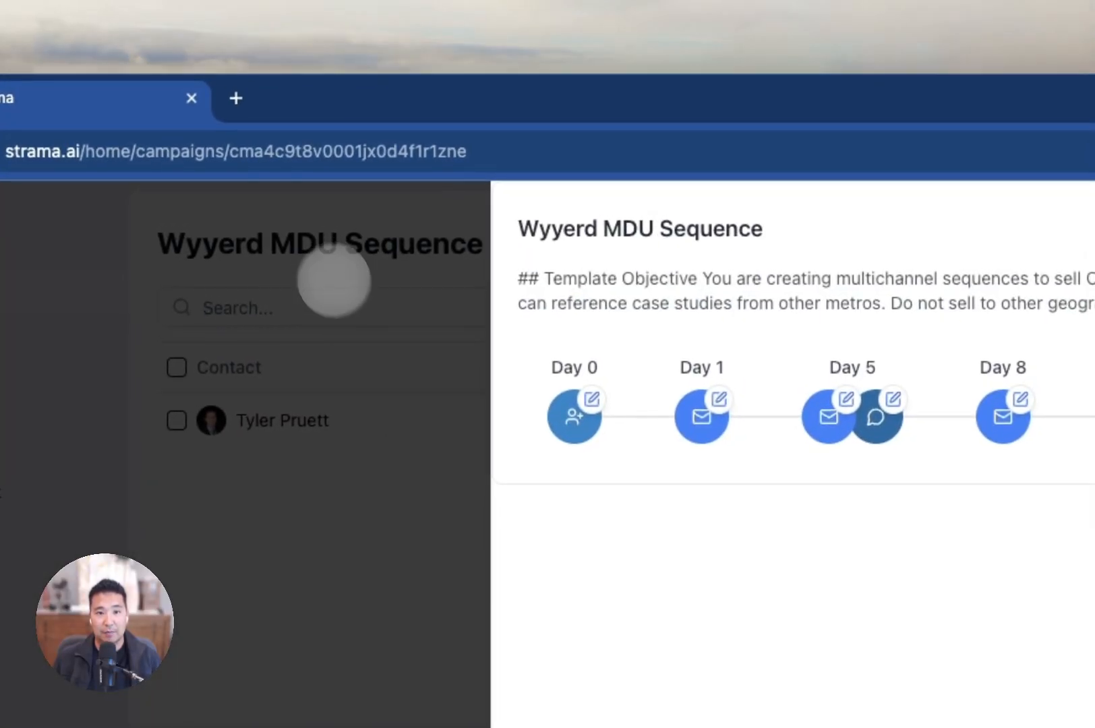
pyautogui.click(439, 152)
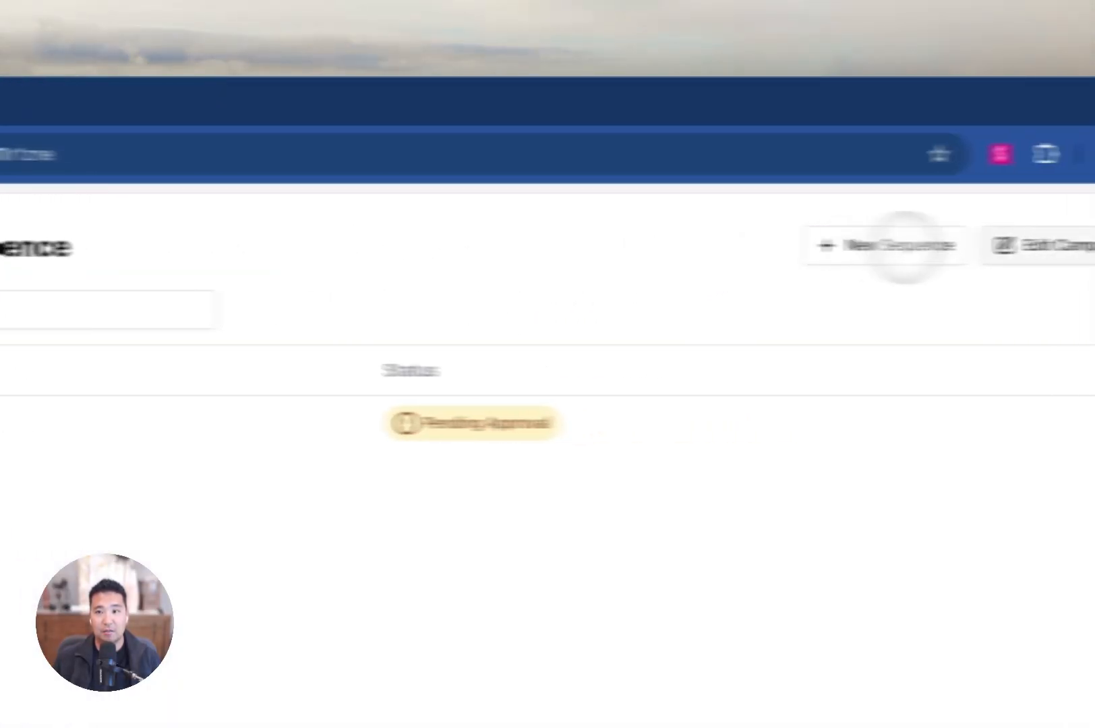
pyautogui.click(951, 245)
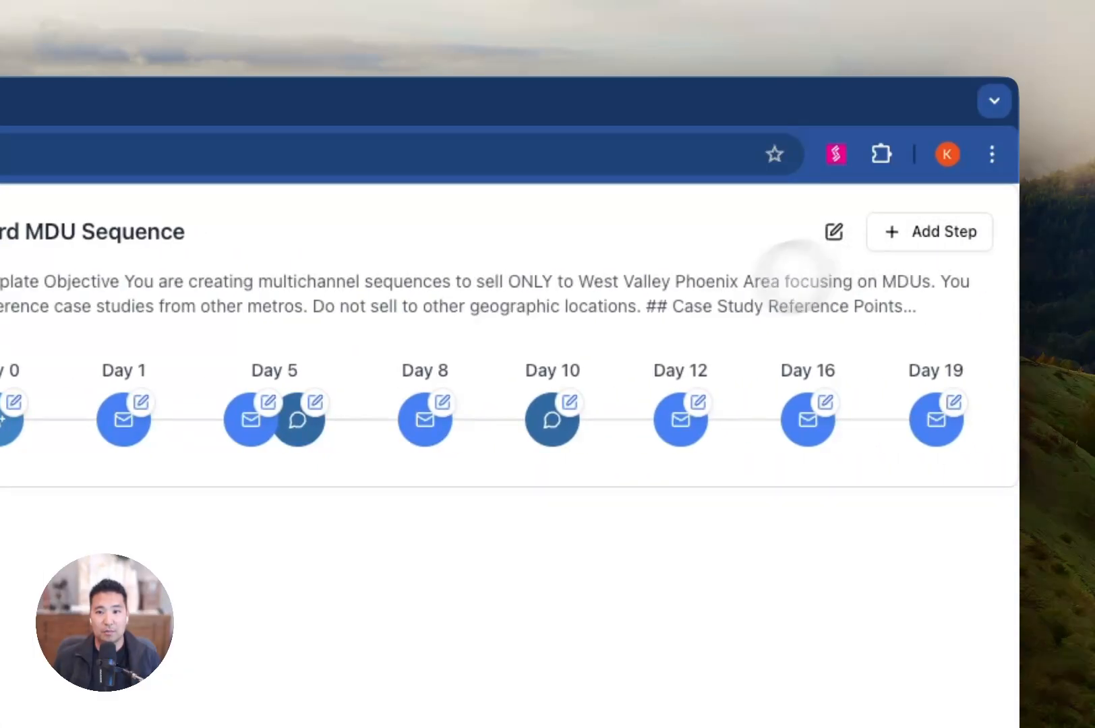
# Change the campaign's name from the campaign settings to Wyyerd MDU Campaign.
pyautogui.click(833, 232)
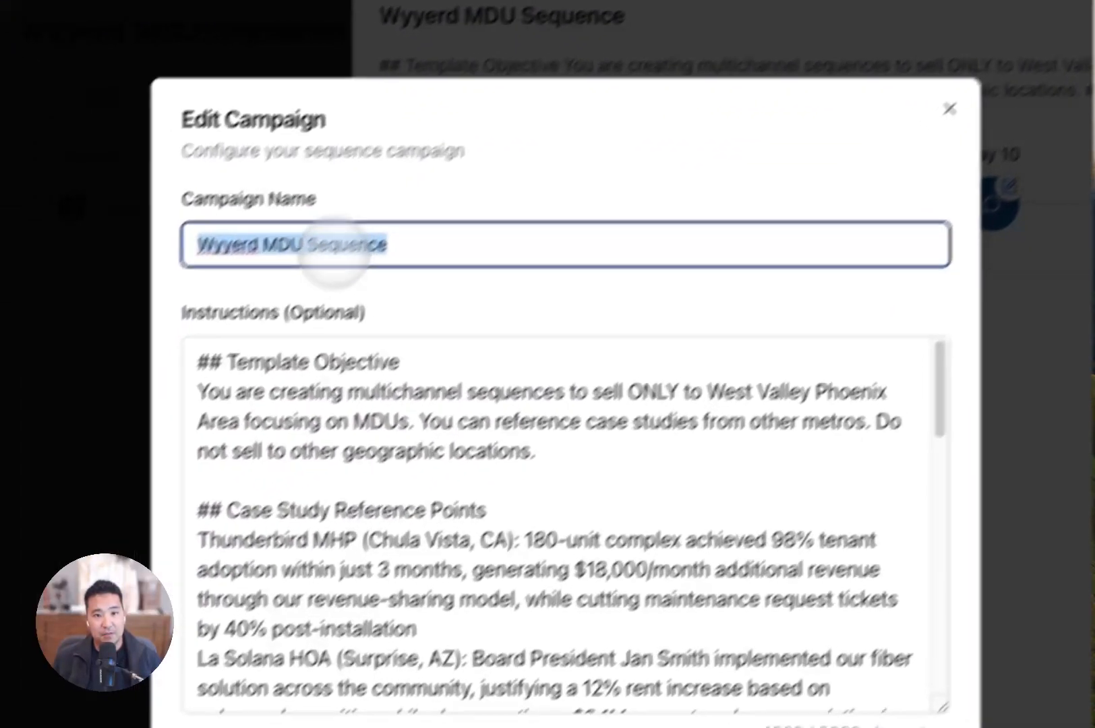
pyautogui.doubleClick(341, 246)
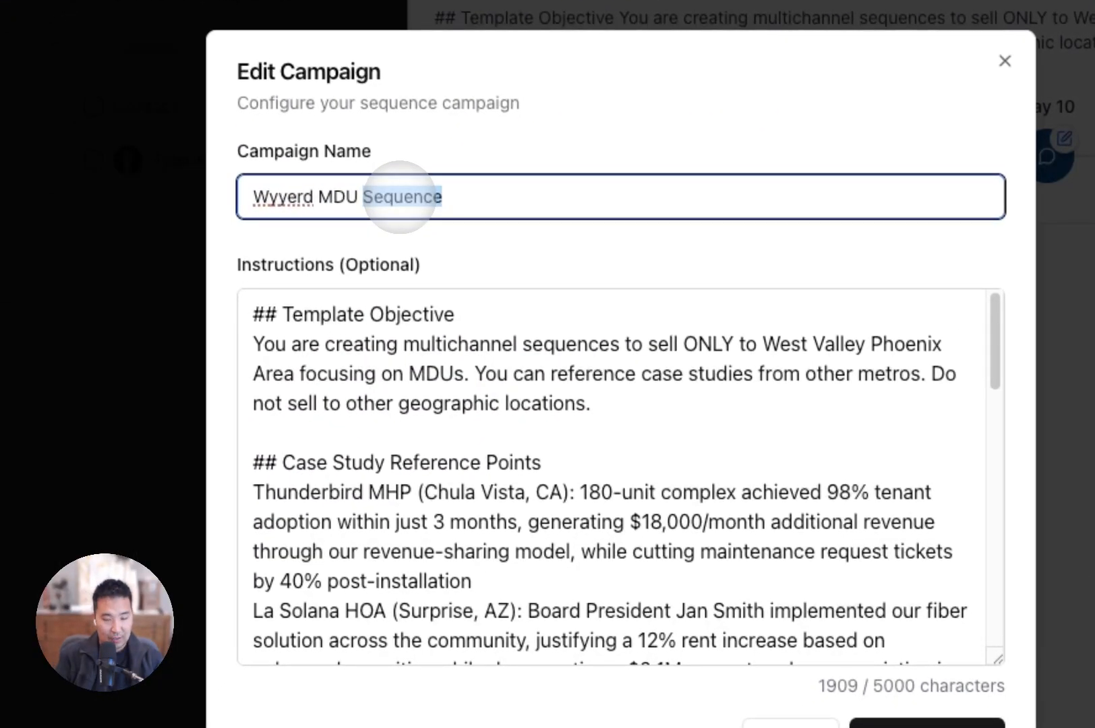
pyautogui.write('Campaig')
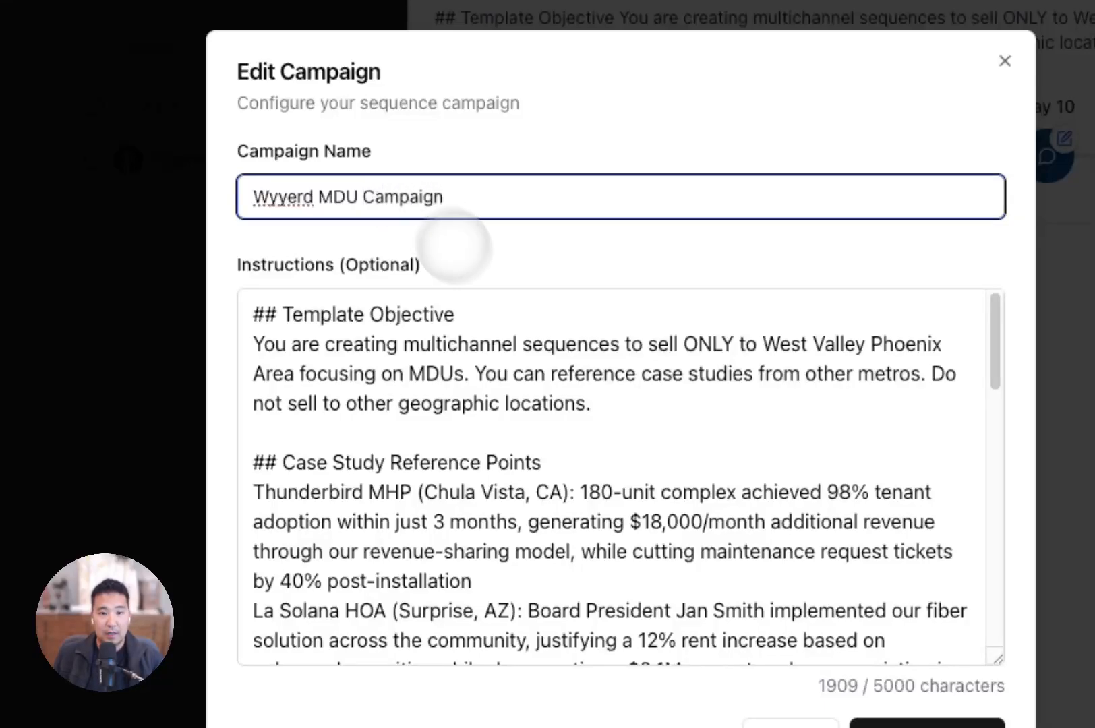
# Review the template objective and case study points in the campaign's instructions, and save the campaign changes.
pyautogui.click(540, 323)
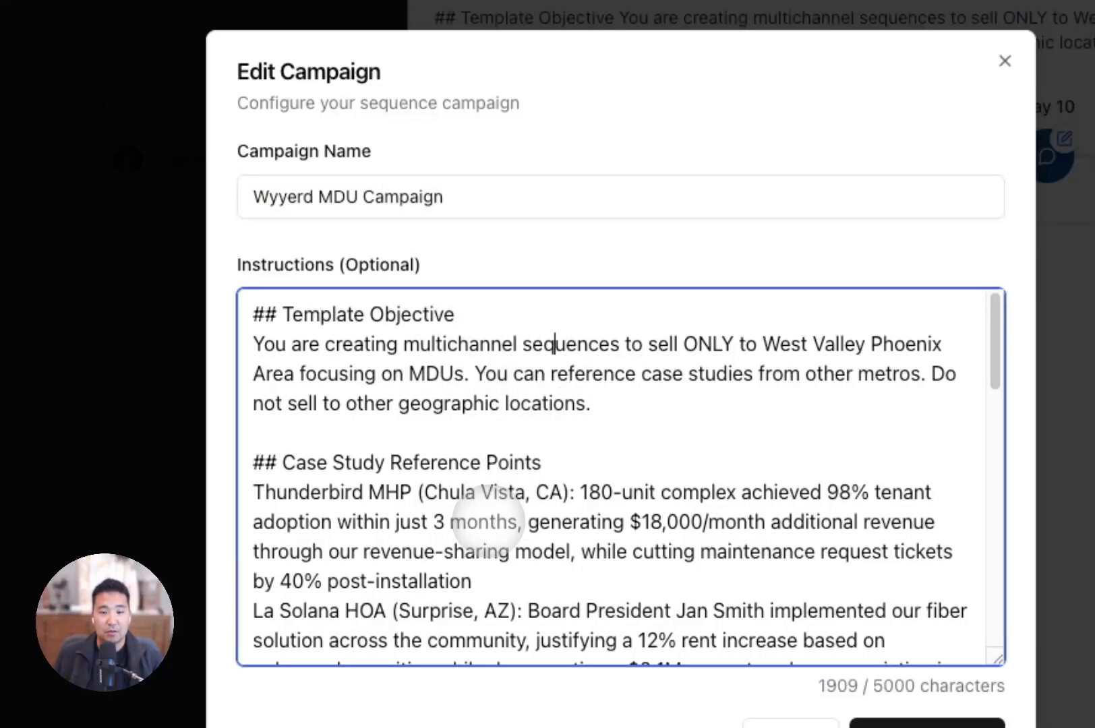
pyautogui.click(667, 411)
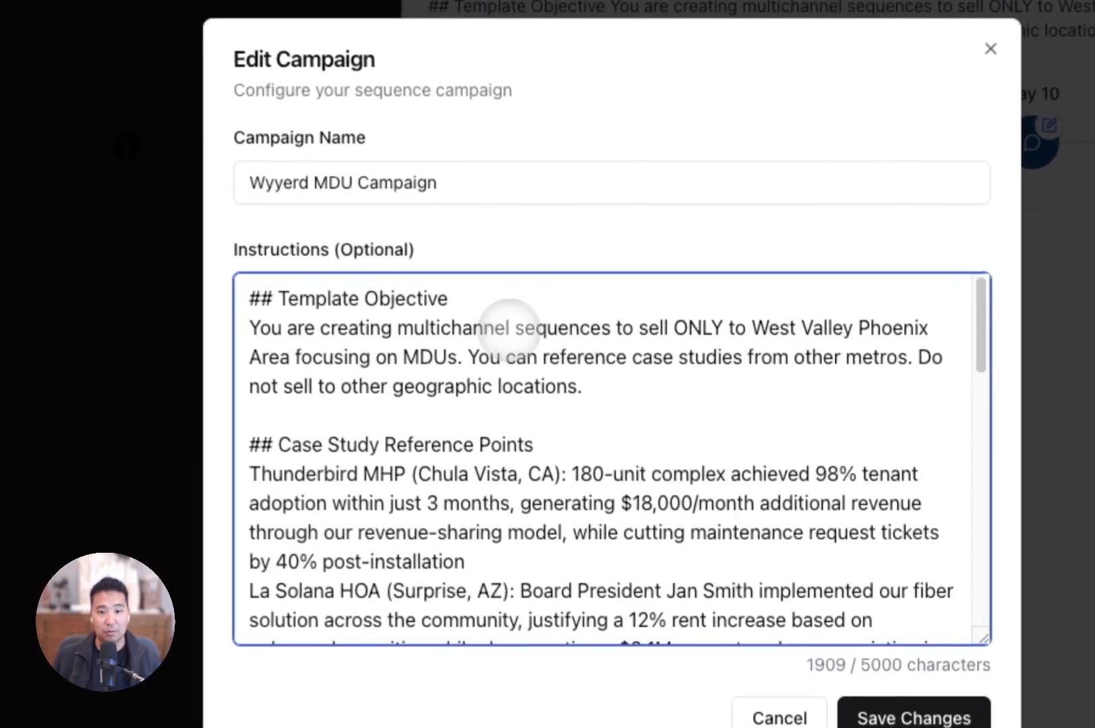
pyautogui.tripleClick(465, 346)
pyautogui.click(663, 418)
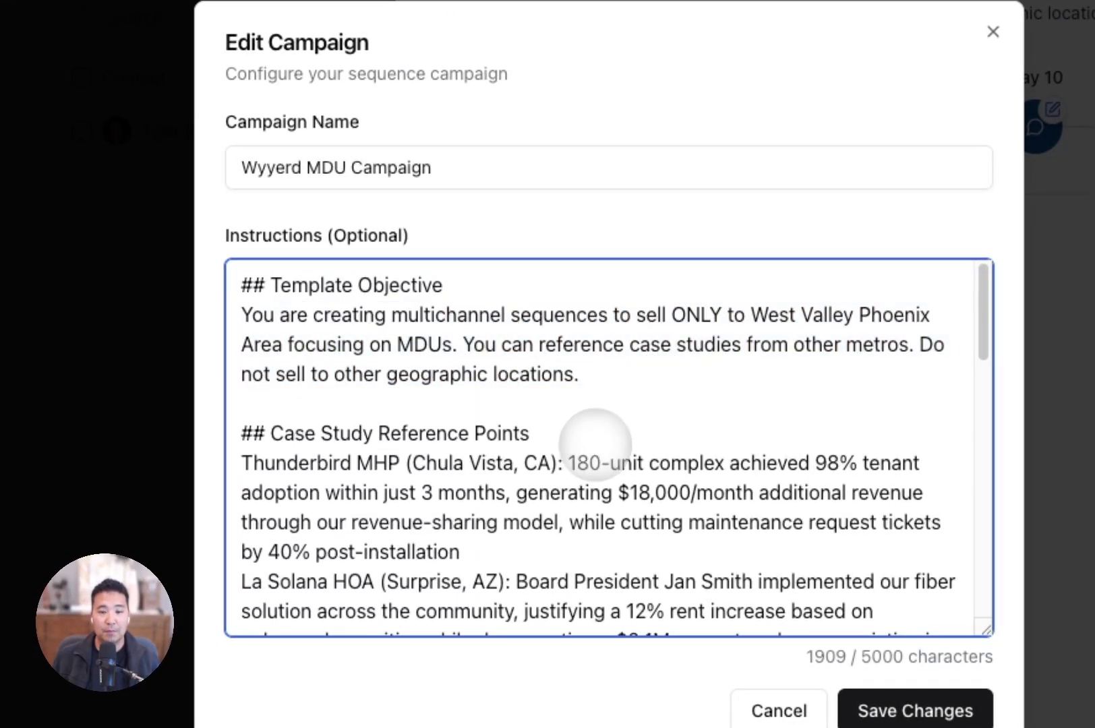
pyautogui.tripleClick(591, 462)
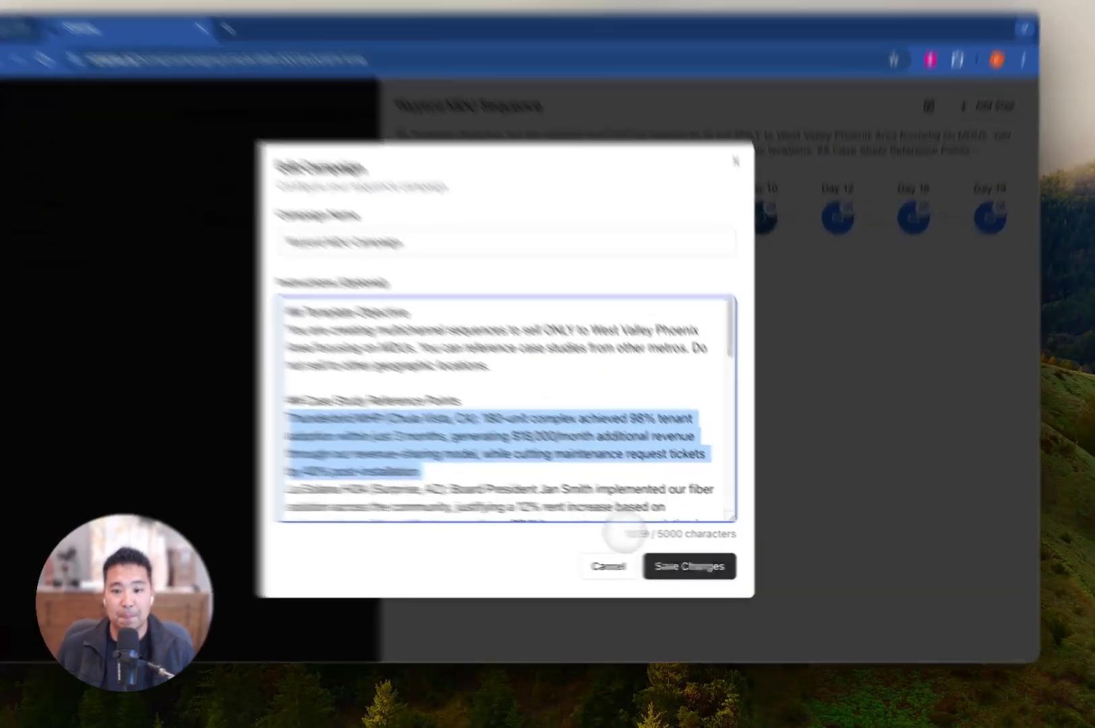
pyautogui.click(701, 567)
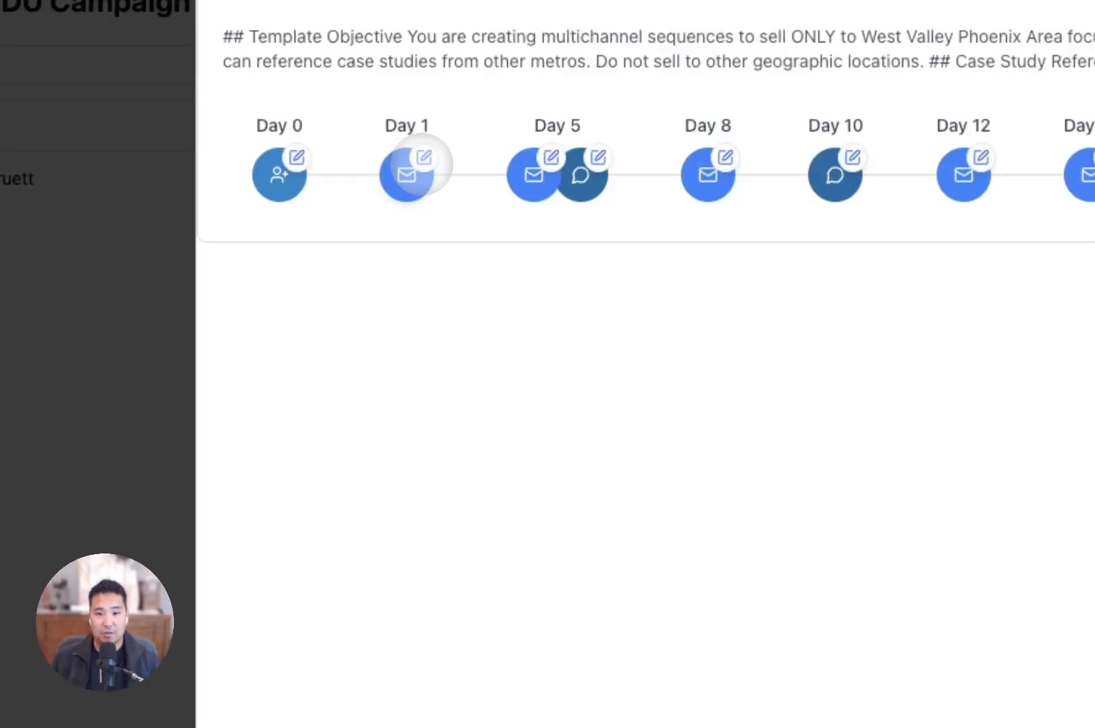
# Move the Day 1 email step of the campaign's sequence to Day 0 and save the change.
pyautogui.click(422, 159)
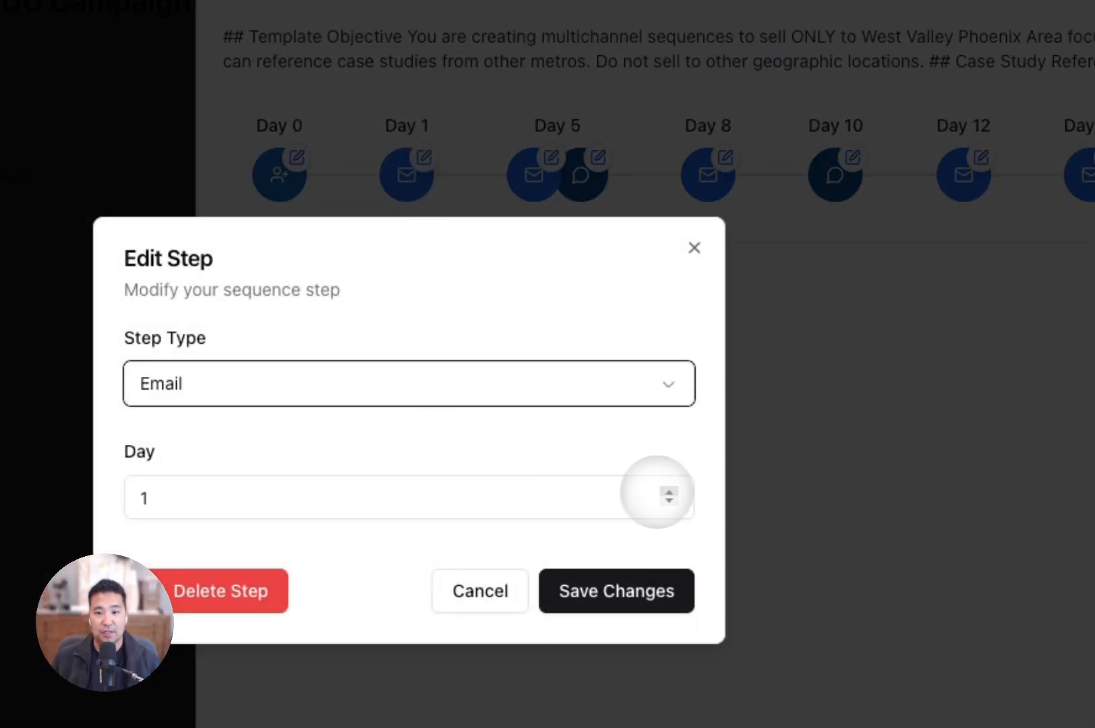
pyautogui.click(669, 502)
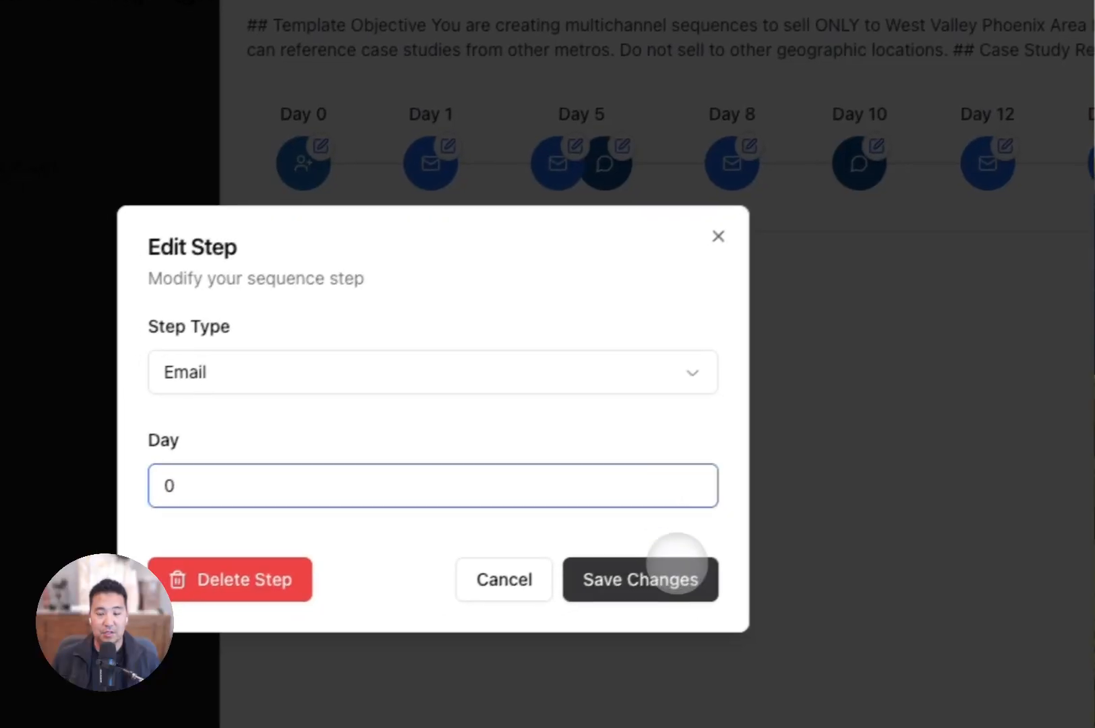
pyautogui.click(657, 590)
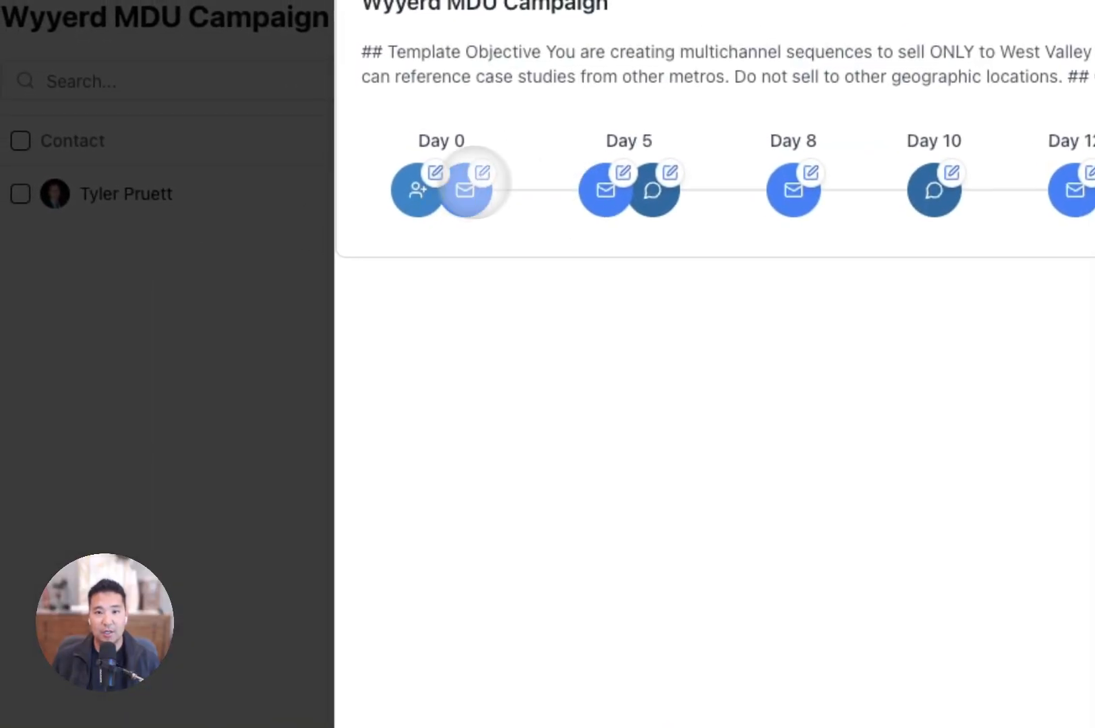
# Inspect the settings of the Day 5 LinkedIn chat message step, leave them unsaved, and close the campaign editor.
pyautogui.click(658, 168)
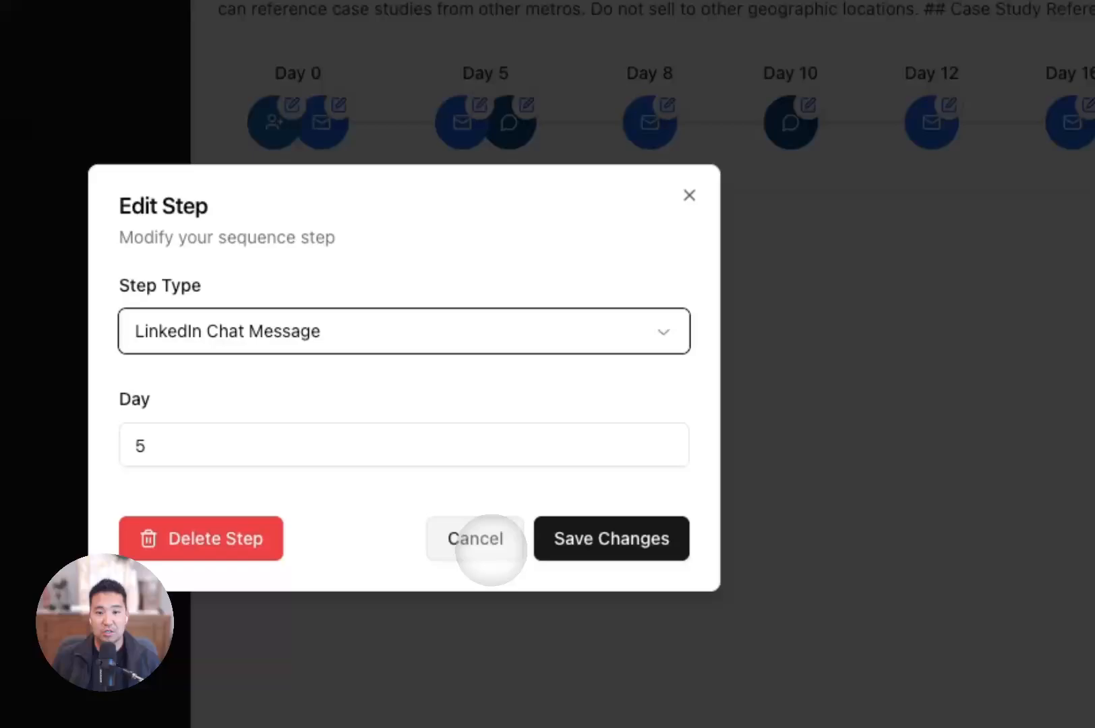
pyautogui.click(491, 550)
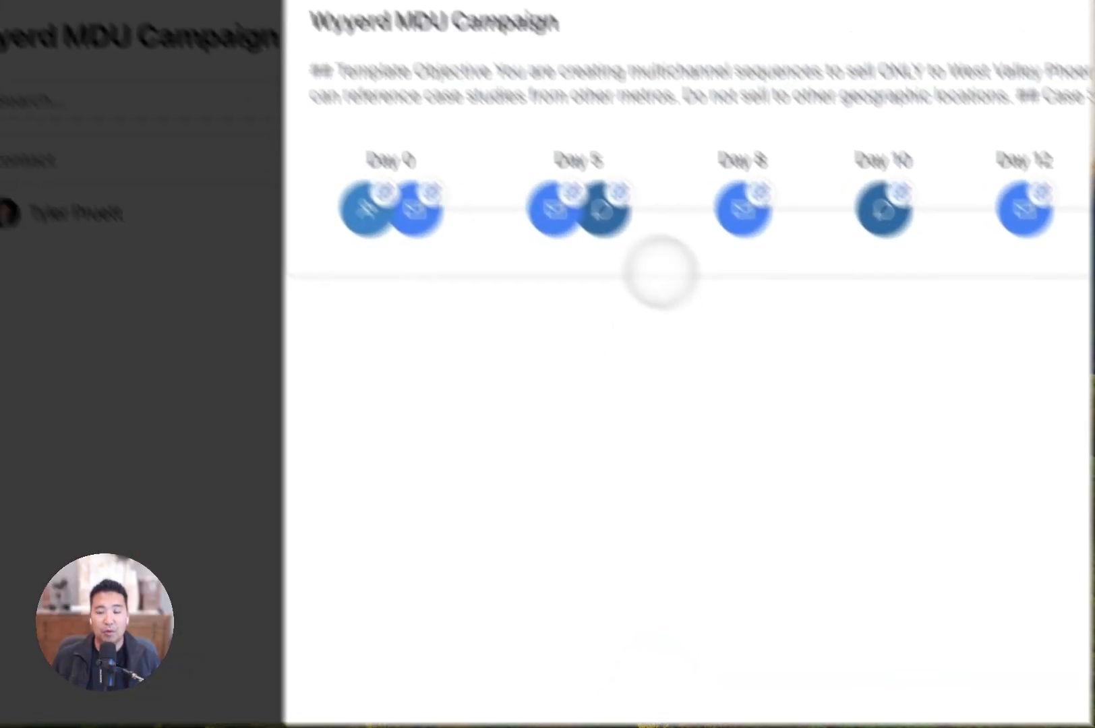
pyautogui.click(310, 430)
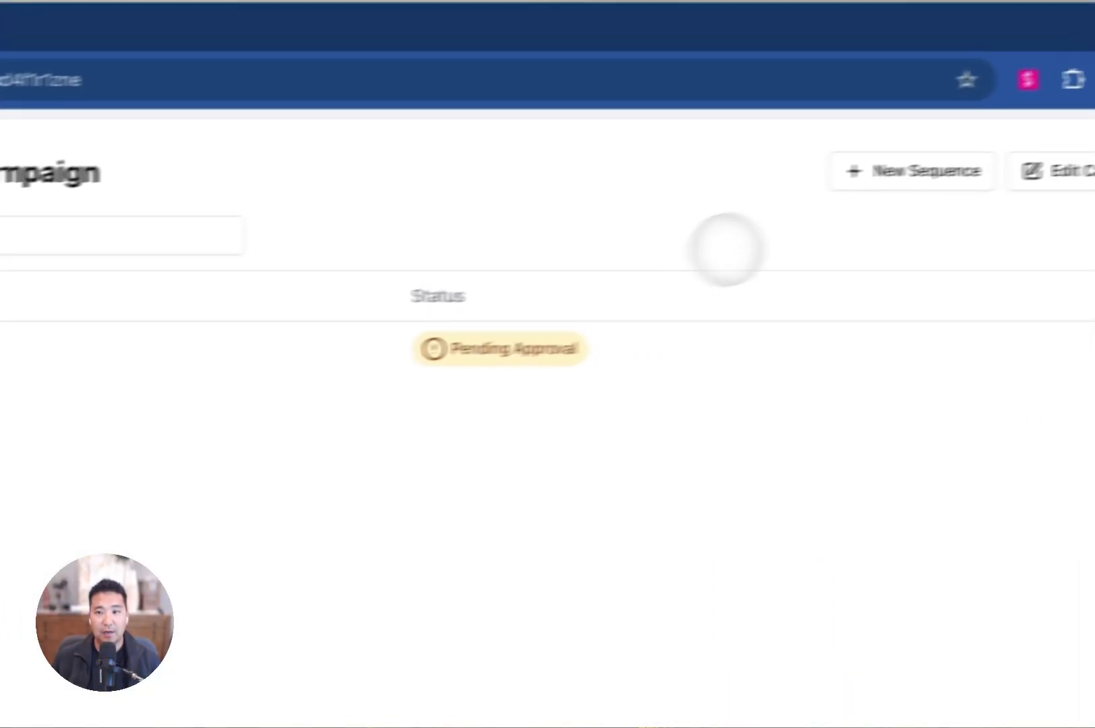
# Look at the manual input and CSV upload options for adding contacts to a new outreach sequence, and close the dialog.
pyautogui.click(801, 184)
pyautogui.click(210, 646)
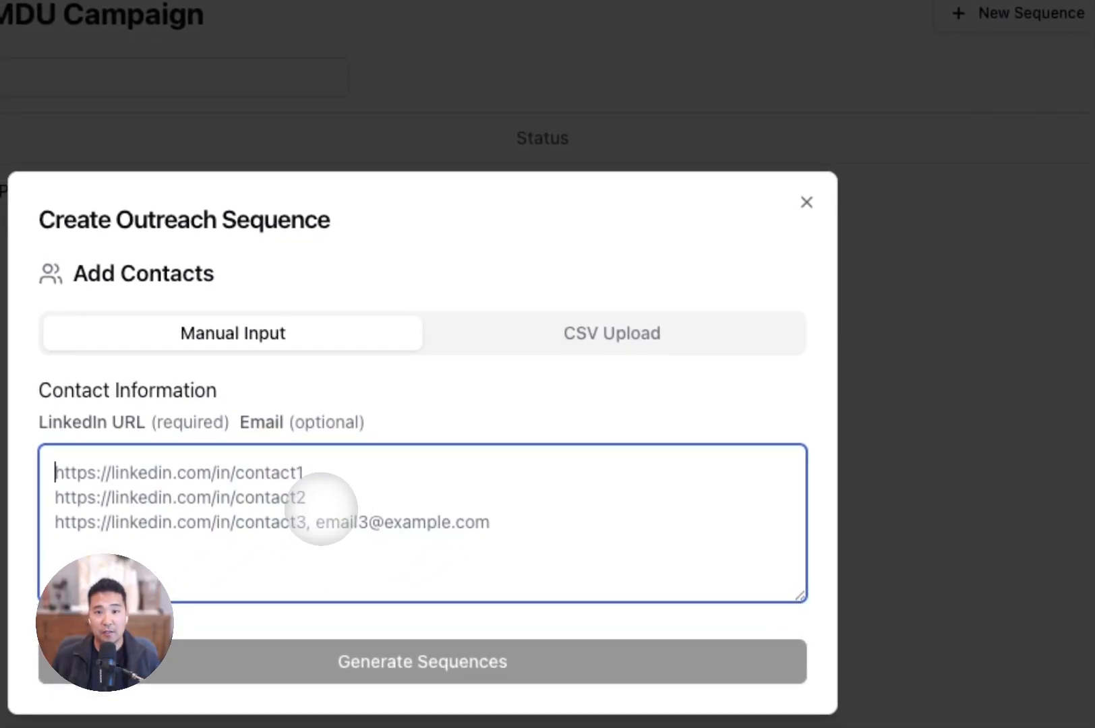
pyautogui.click(651, 344)
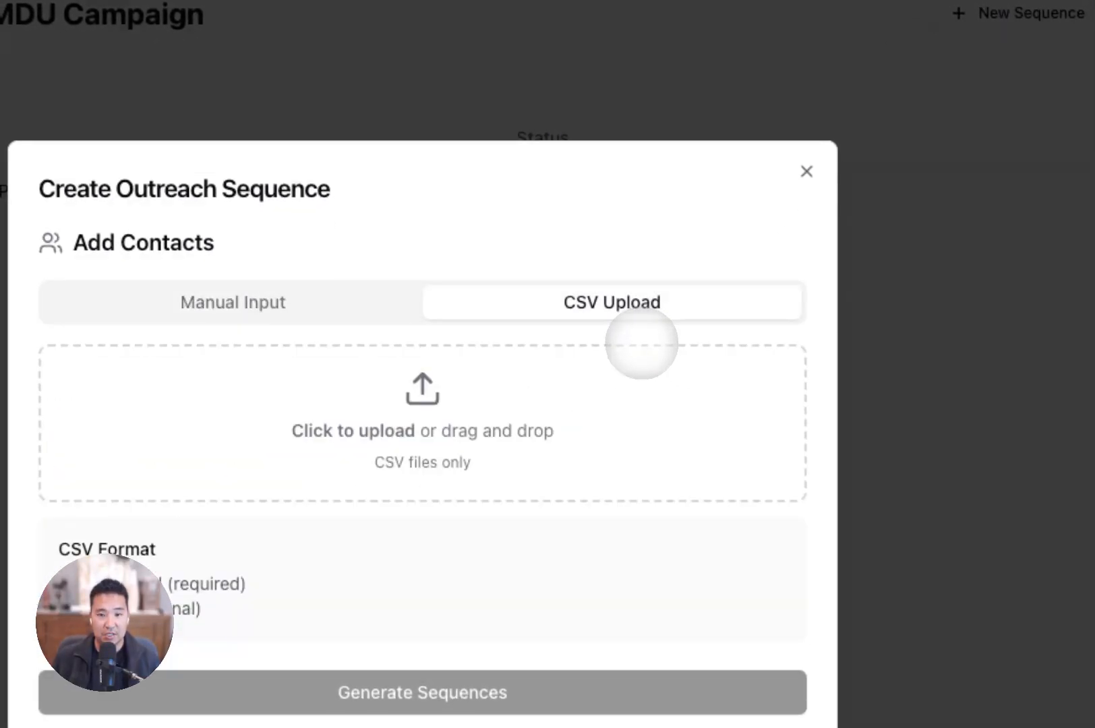
pyautogui.click(807, 171)
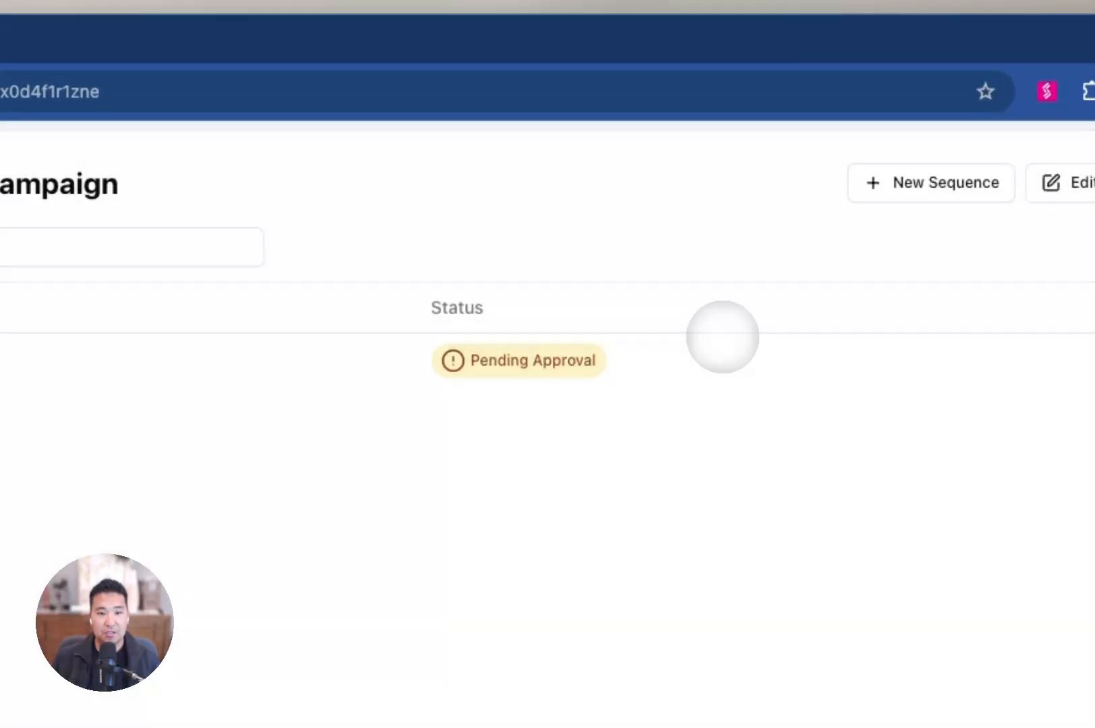
# Review the Day 0 email and its La Solana HOA case study paragraph in the contact's sequence, and return to the campaigns overview.
pyautogui.click(289, 244)
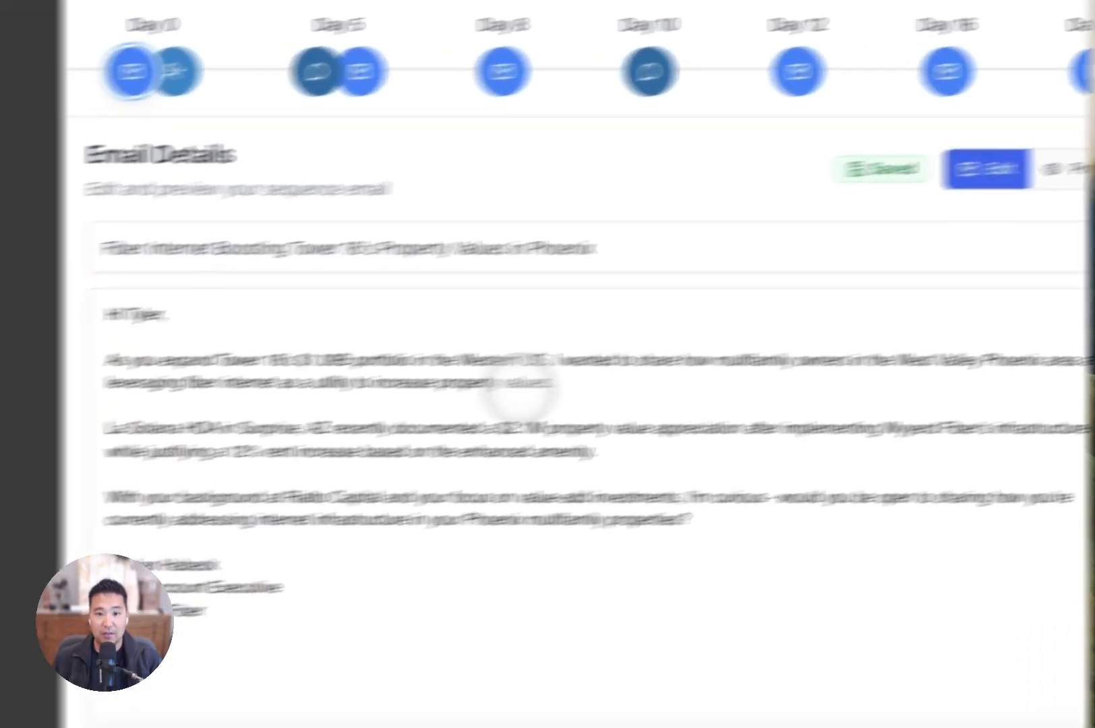
pyautogui.tripleClick(191, 428)
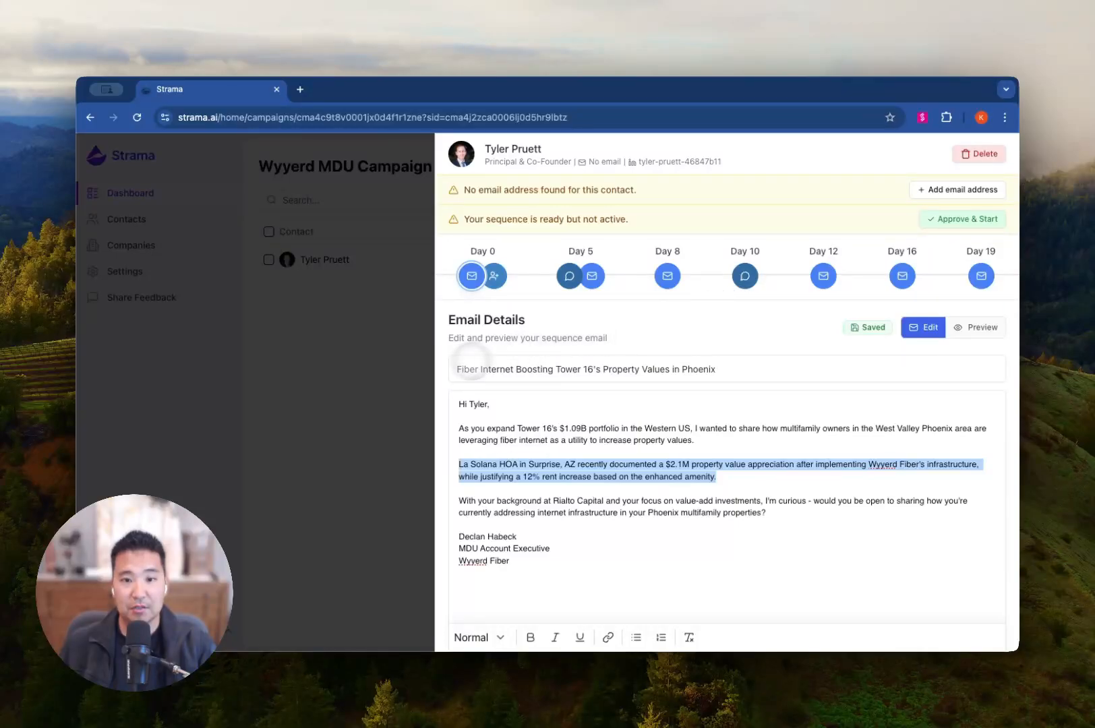
pyautogui.click(399, 399)
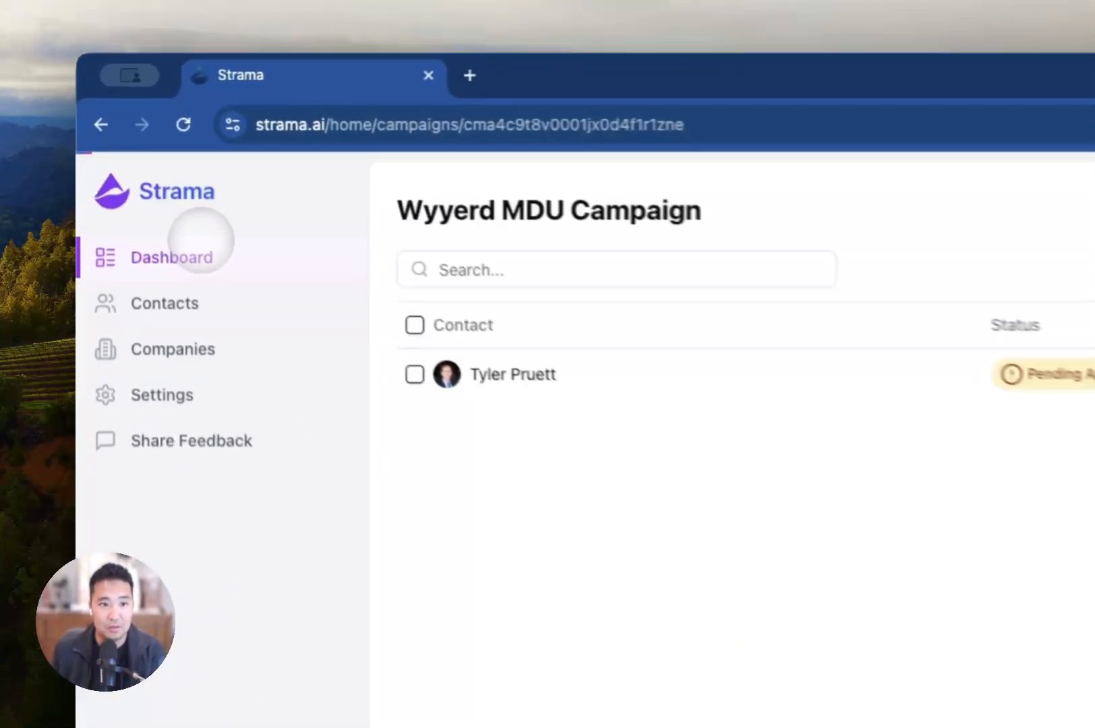
pyautogui.click(164, 196)
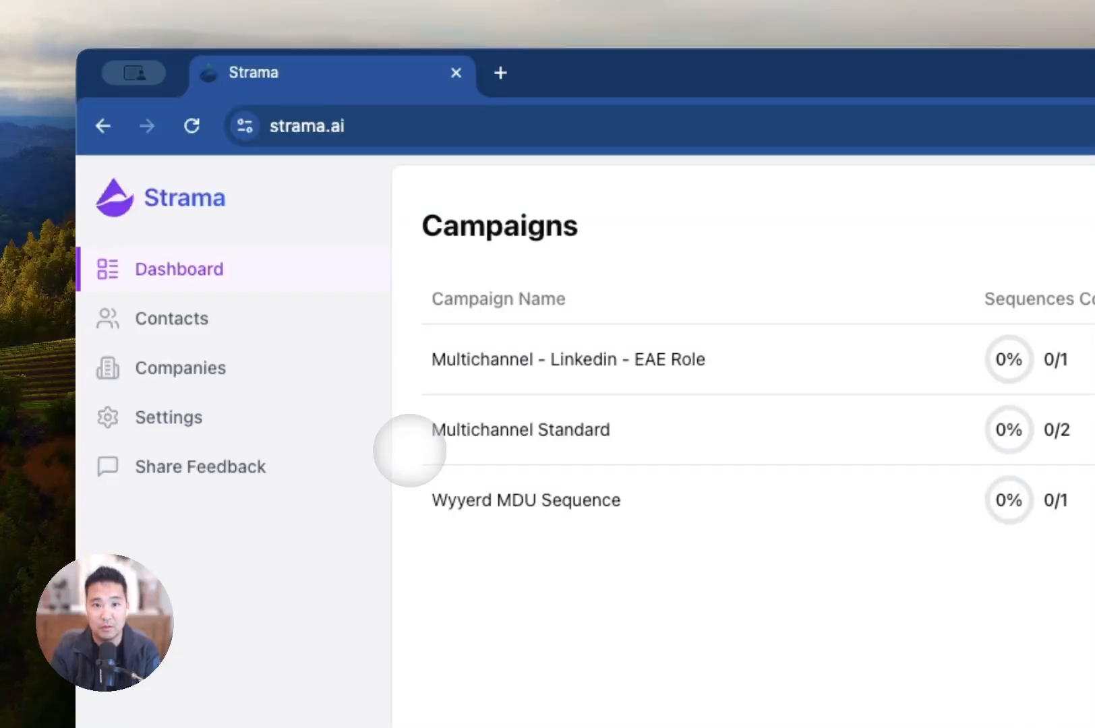